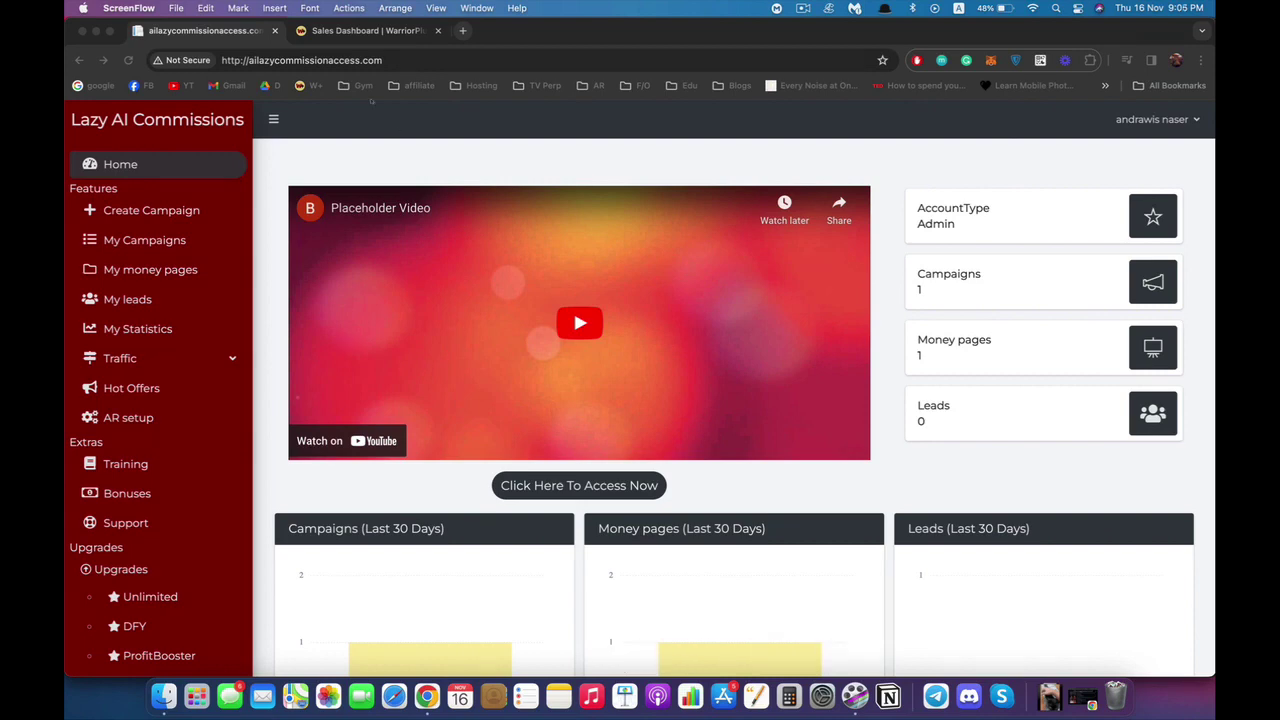
Create a campaign named 'weight loss - test campaigns' and continue to its money pages.
{"action": "left_click", "coordinate": [481, 96]}
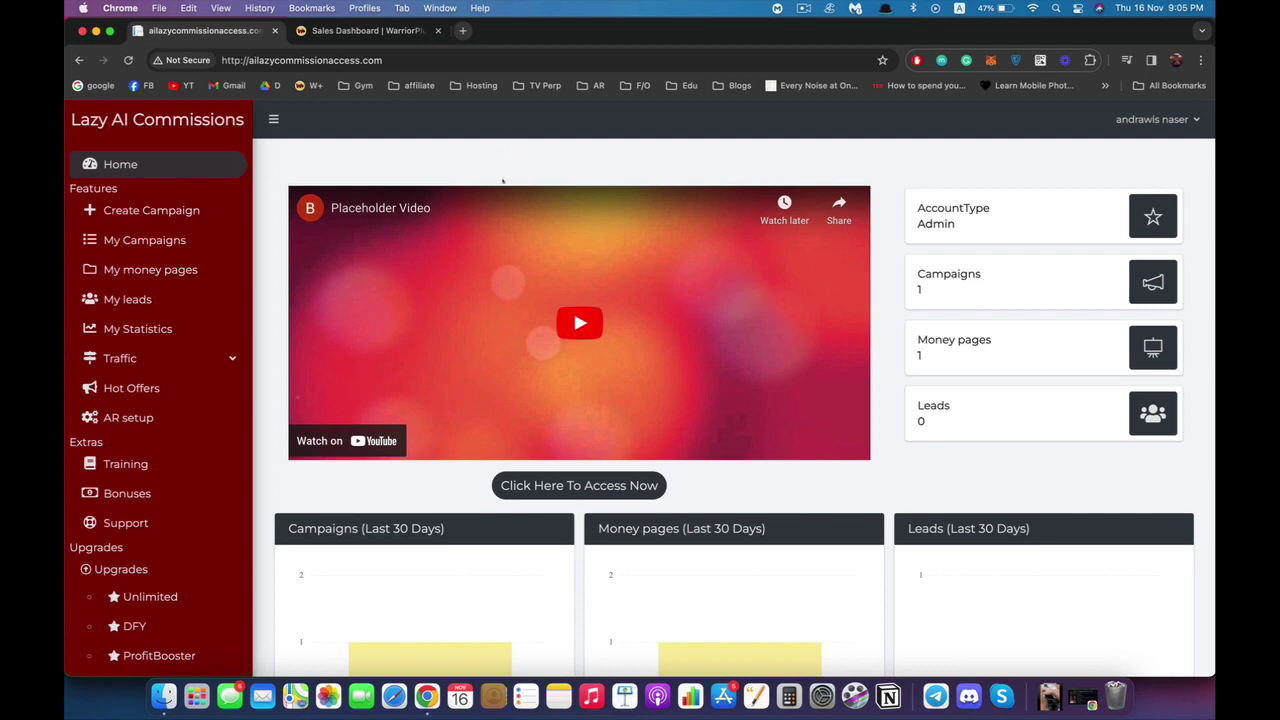
{"action": "scroll", "coordinate": [501, 197], "scroll_direction": "down", "scroll_amount": 10}
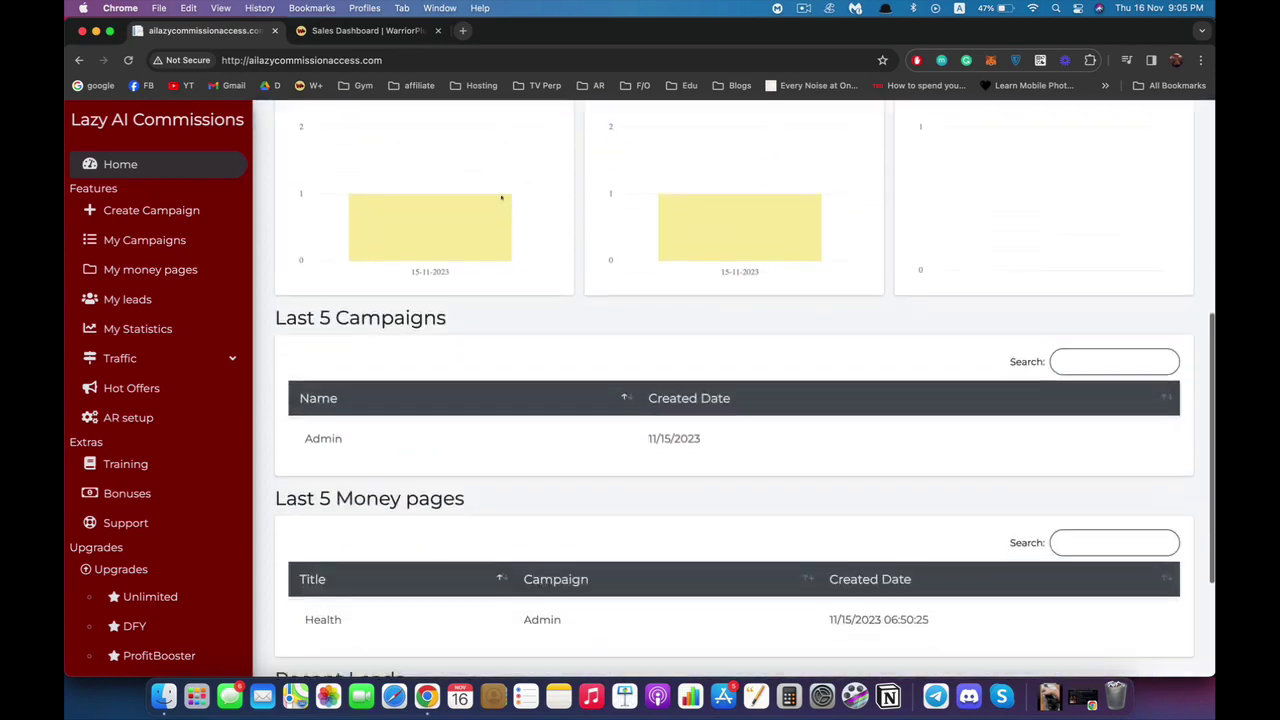
{"action": "scroll", "coordinate": [501, 198], "scroll_direction": "up", "scroll_amount": 10}
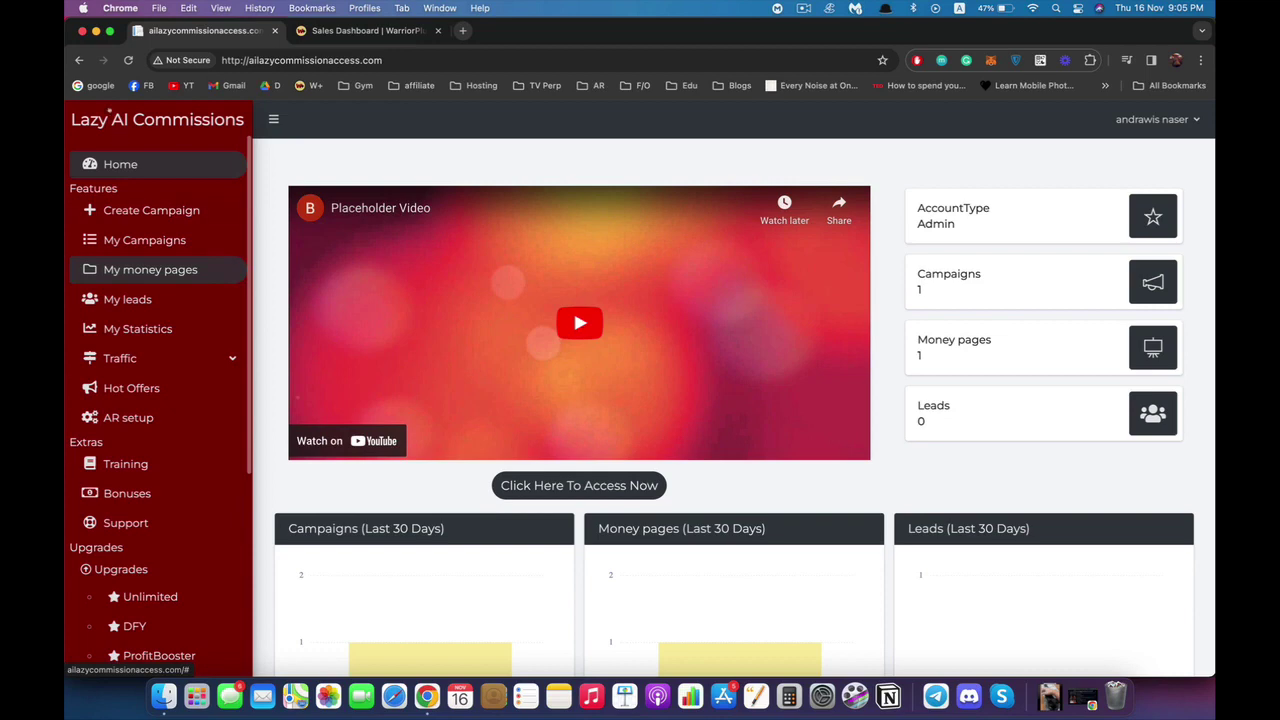
{"action": "left_click", "coordinate": [151, 210]}
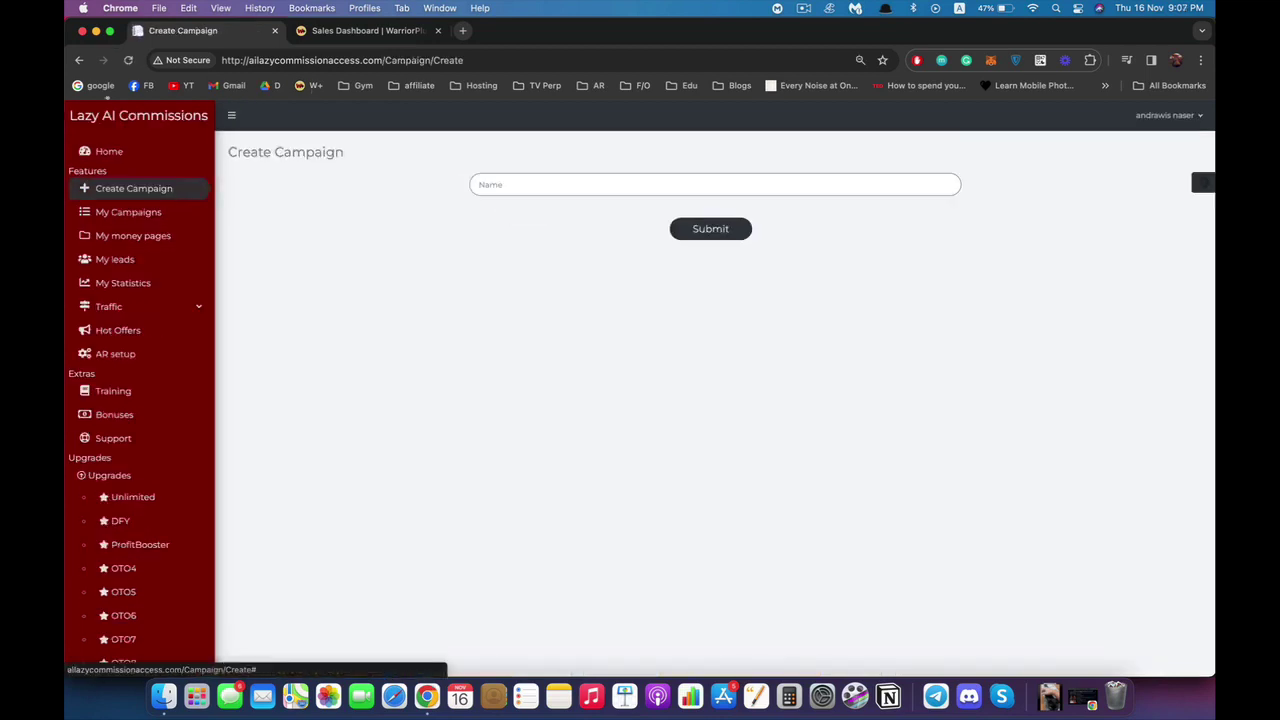
{"action": "left_click", "coordinate": [548, 184]}
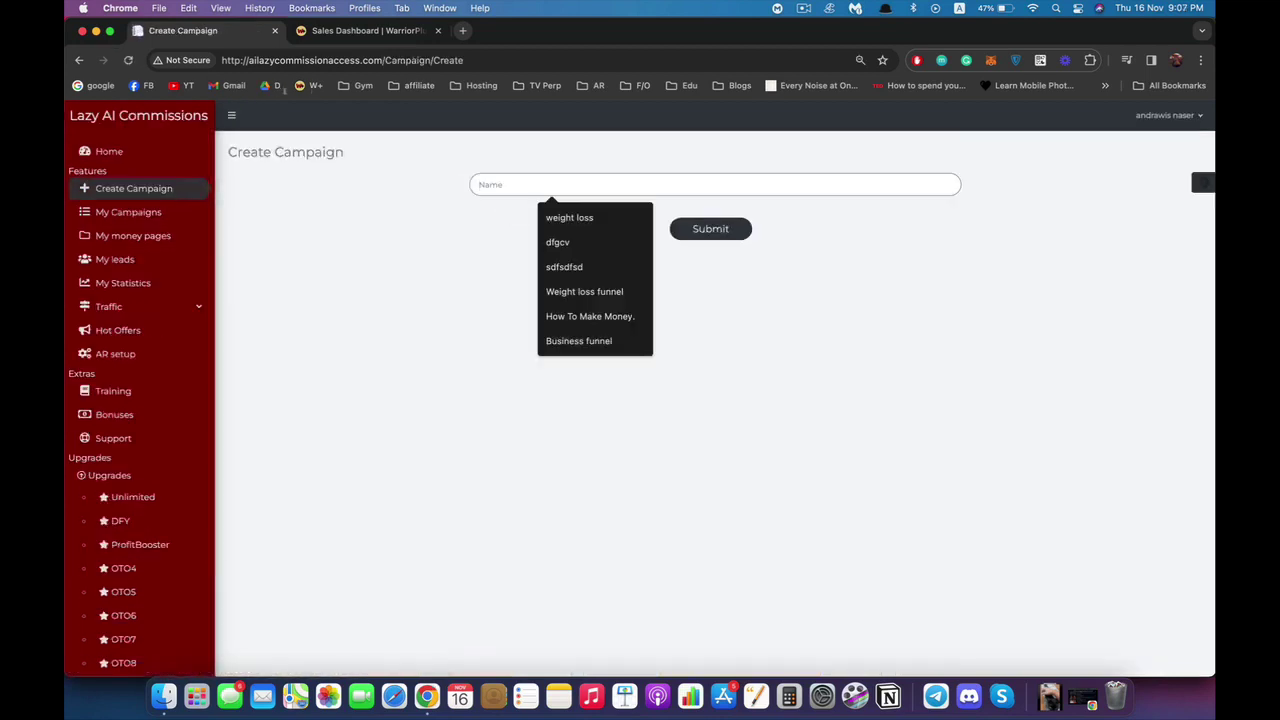
{"action": "type", "text": "weight loss - te"}
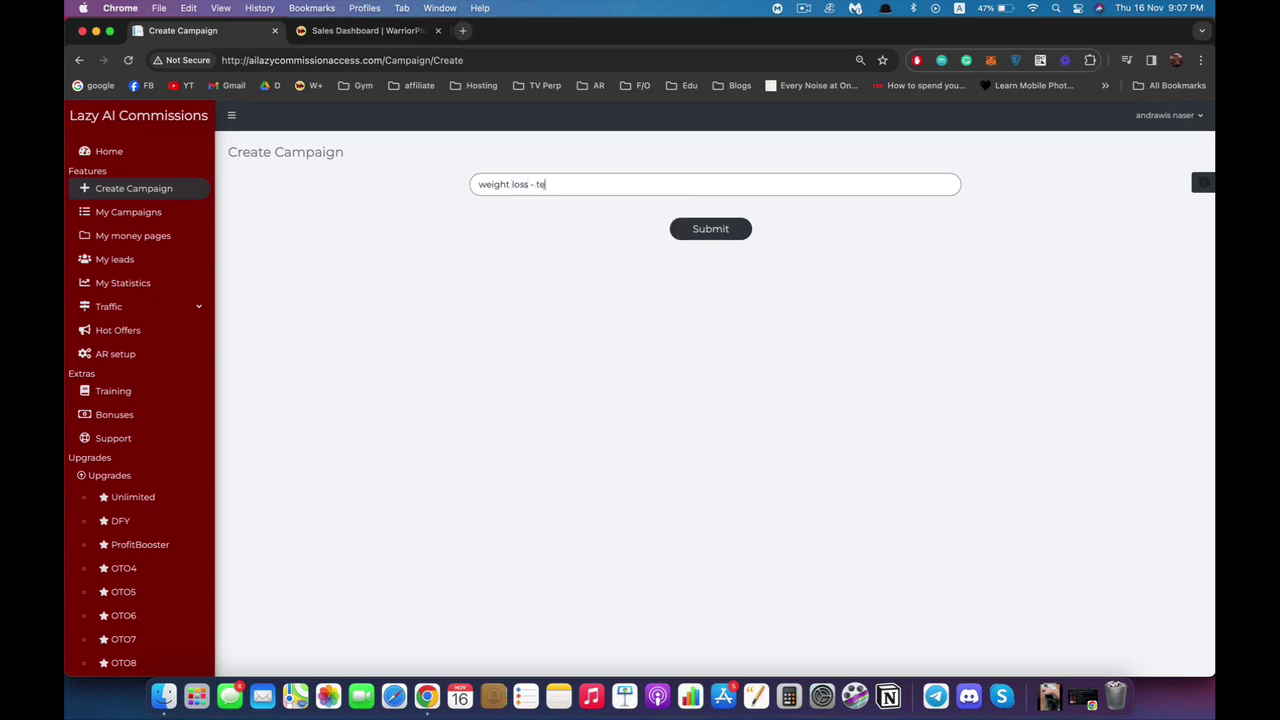
{"action": "type", "text": "st campaigns"}
{"action": "key", "text": "Return"}
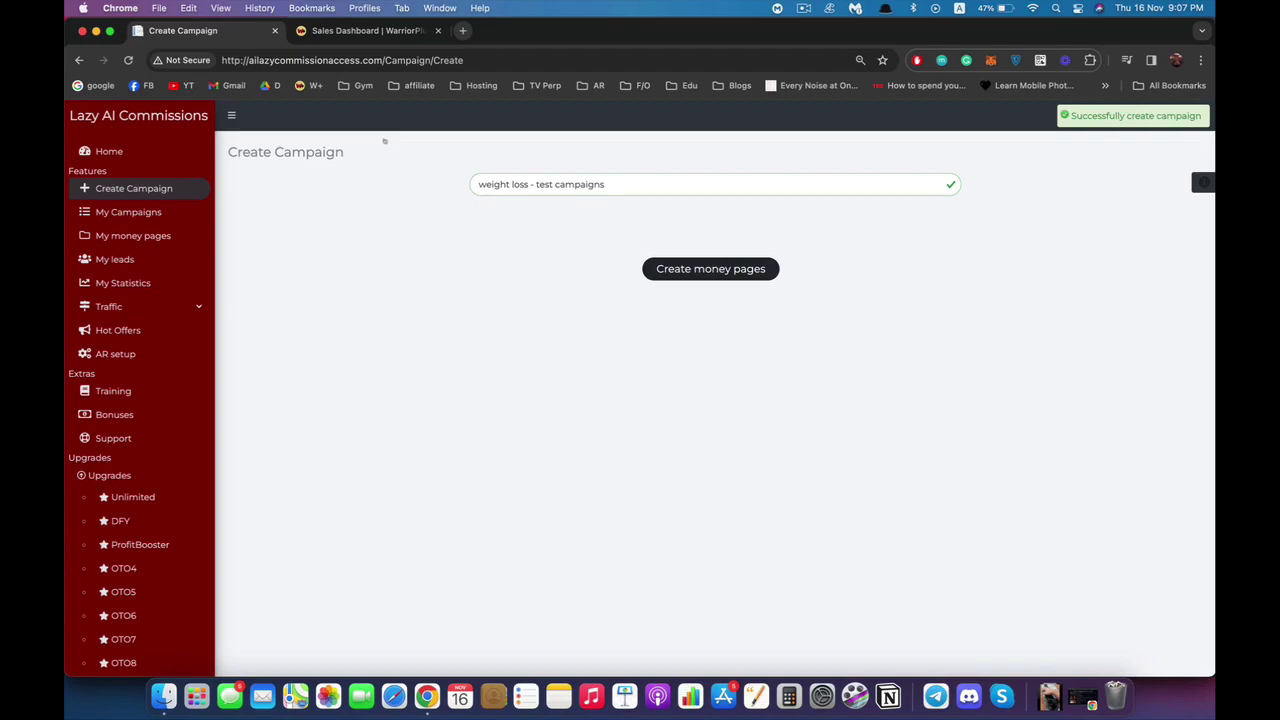
{"action": "key", "text": "Return"}
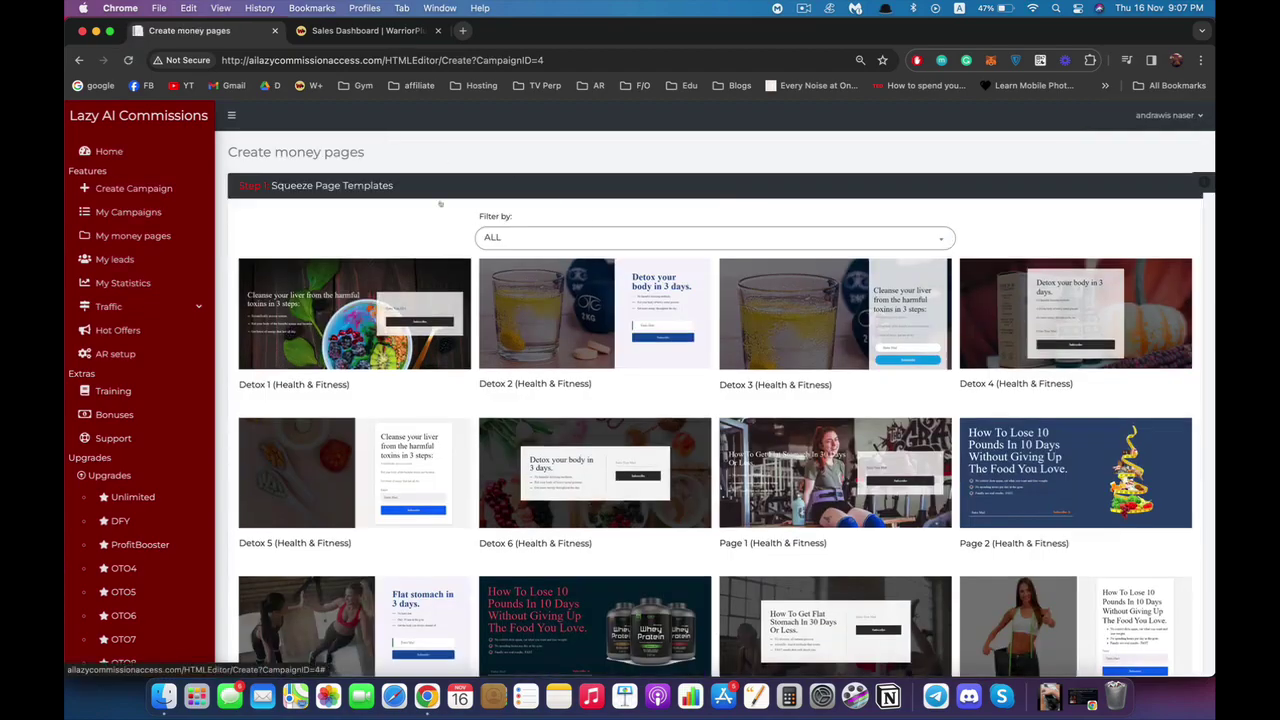
Keep the template filter on ALL and pick the Detox 3 template for the squeeze page.
{"action": "scroll", "coordinate": [344, 171], "scroll_direction": "down", "scroll_amount": 10}
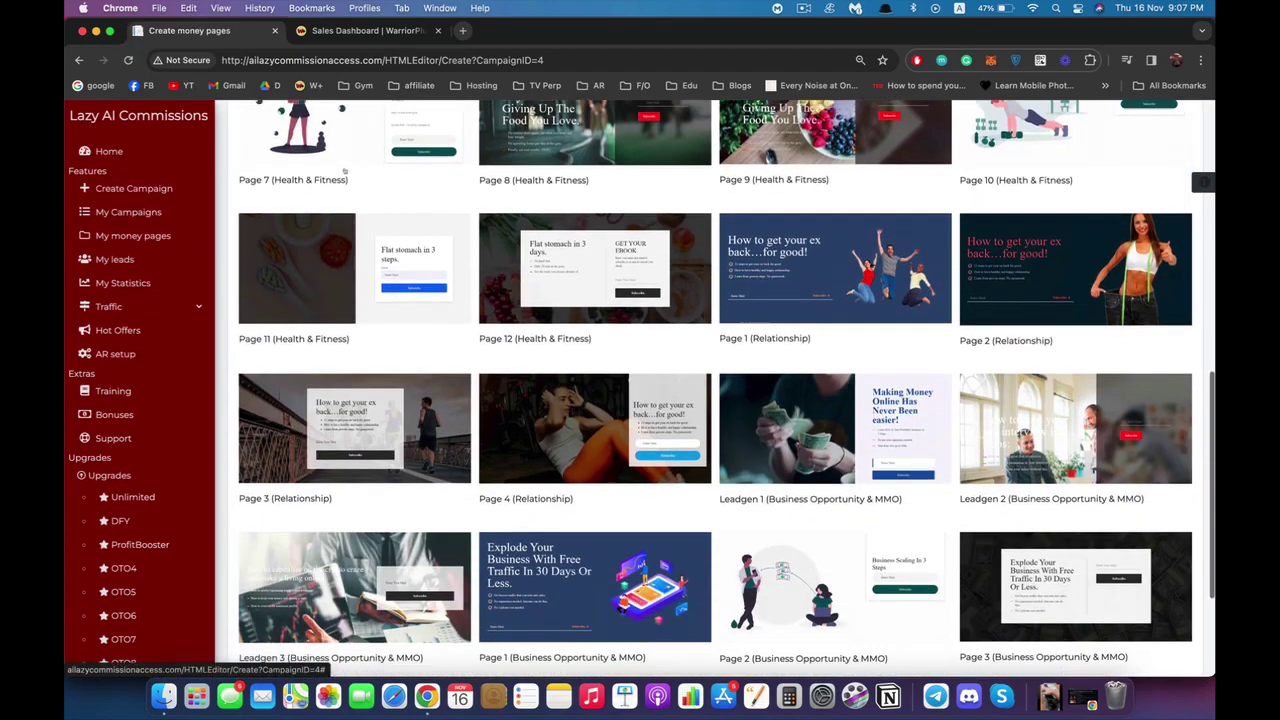
{"action": "scroll", "coordinate": [320, 175], "scroll_direction": "up", "scroll_amount": 10}
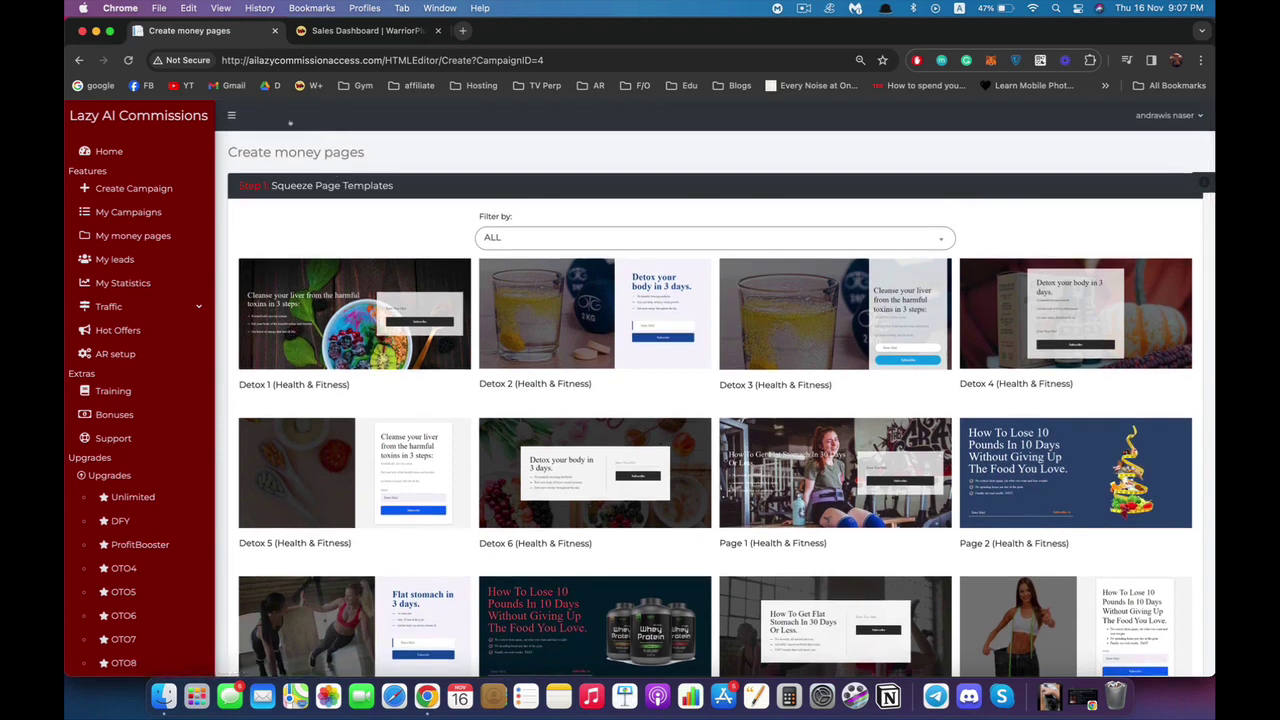
{"action": "left_click", "coordinate": [715, 238]}
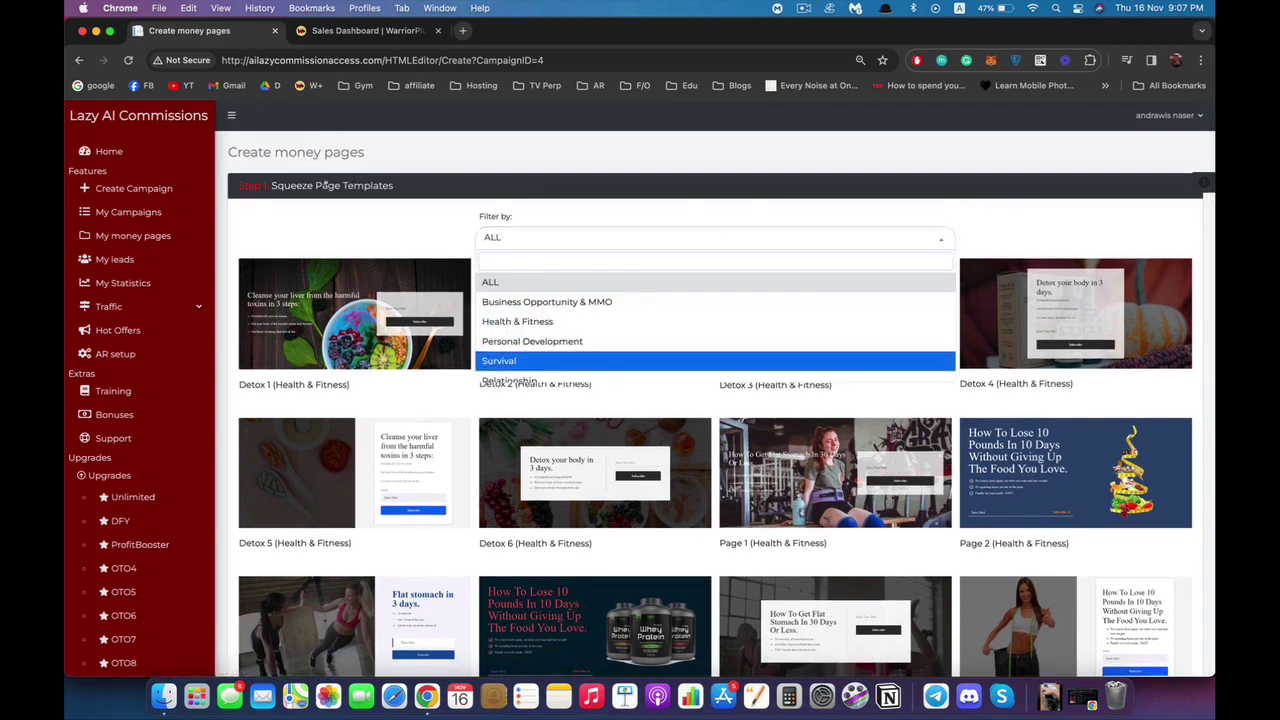
{"action": "key", "text": "Return"}
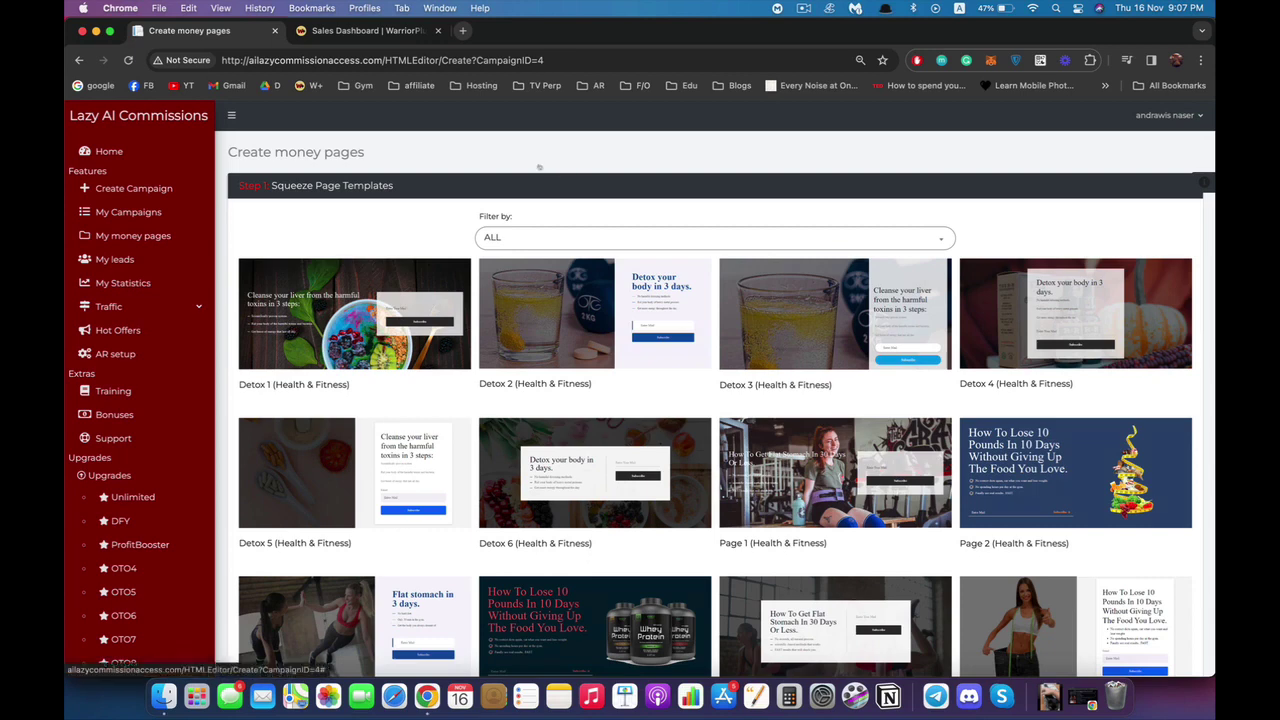
{"action": "left_click", "coordinate": [769, 300]}
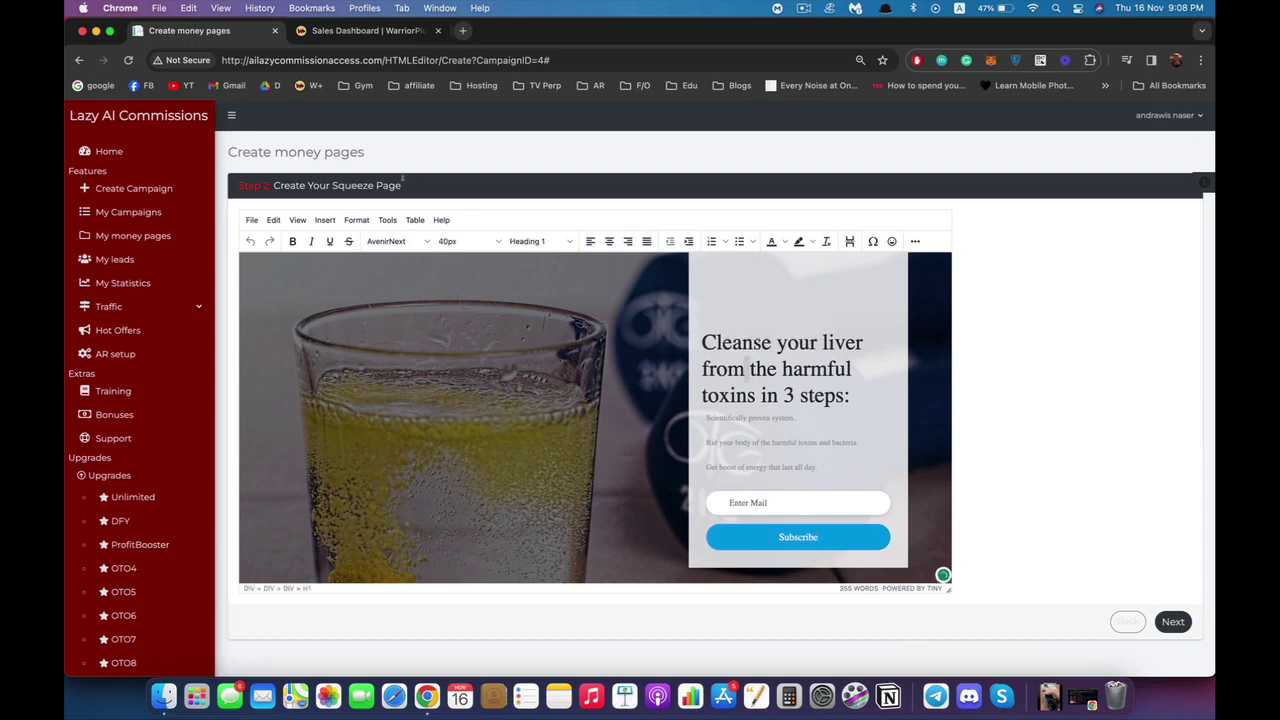
Replace the headline with 'Lose 10 Pounds In A Week', breaking the line after Pounds.
{"action": "key", "text": "shift+alt+Right"}
{"action": "key", "text": "shift+Down"}
{"action": "key", "text": "shift+Down"}
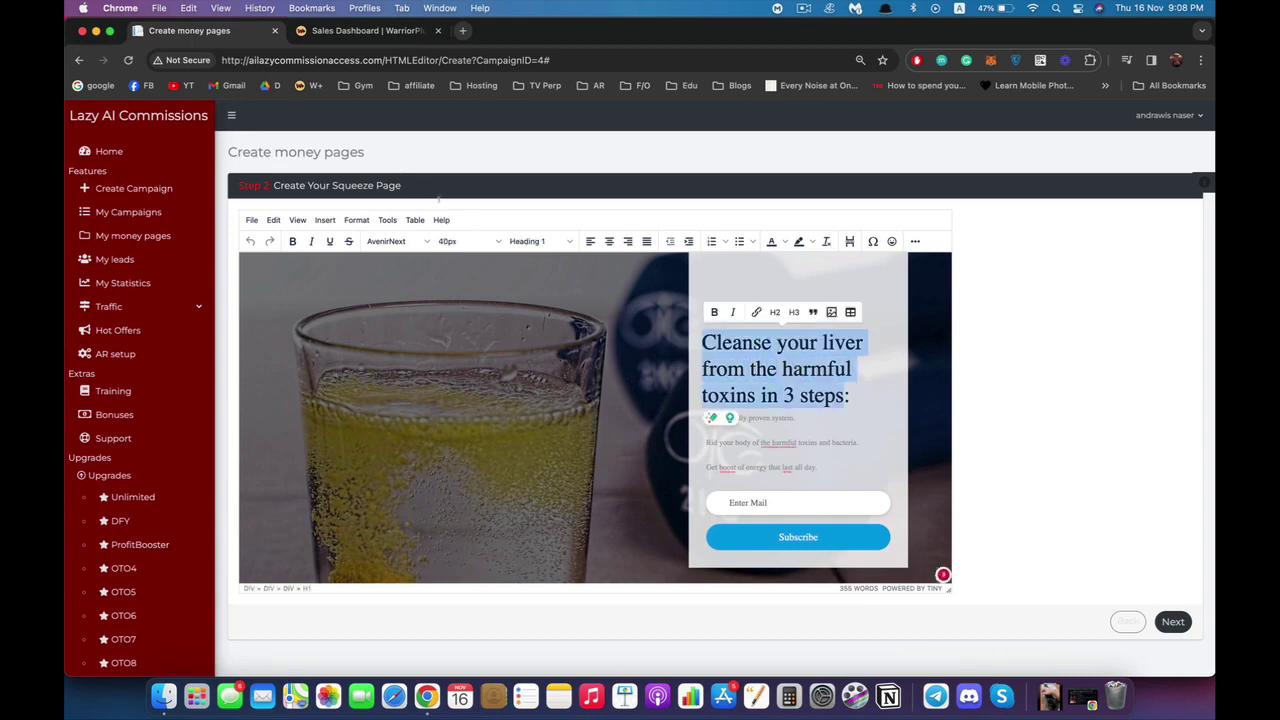
{"action": "key", "text": "BackSpace"}
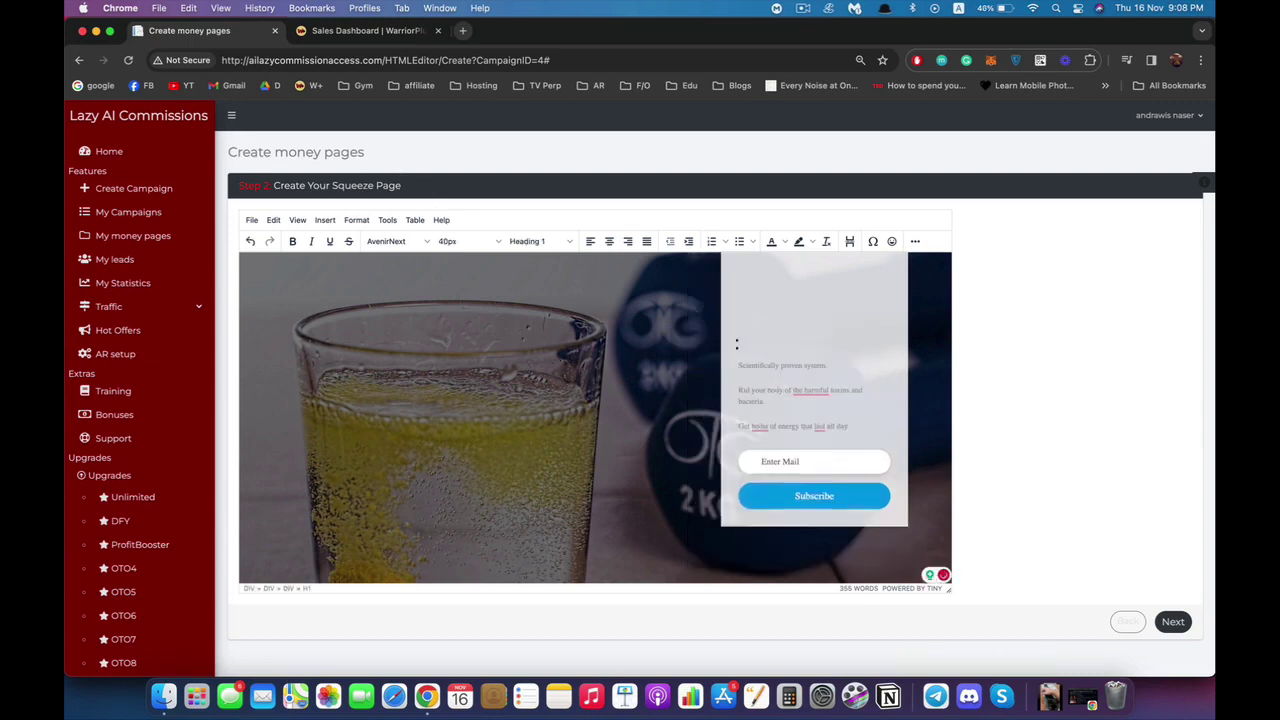
{"action": "type", "text": "Lose 10 Po"}
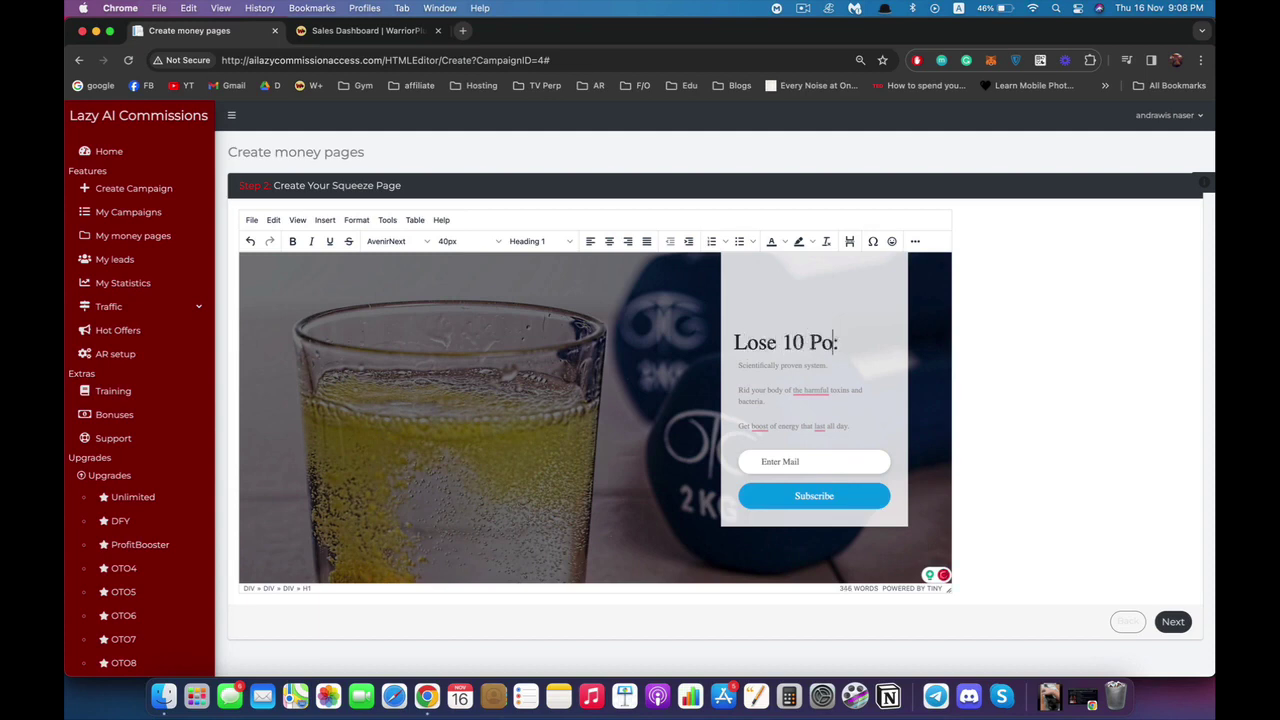
{"action": "type", "text": "unds In A W"}
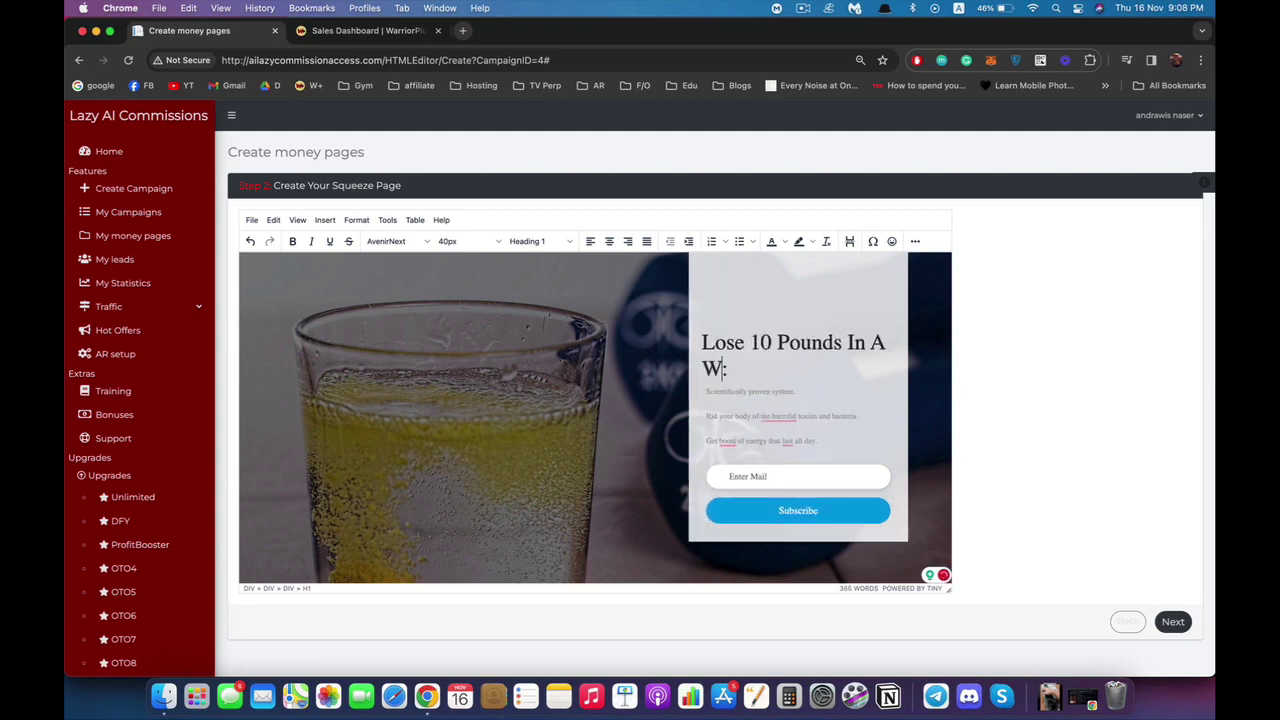
{"action": "type", "text": "eek"}
{"action": "key", "text": "alt+Left"}
{"action": "key", "text": "alt+Left"}
{"action": "key", "text": "alt+Left"}
{"action": "key", "text": "Return"}
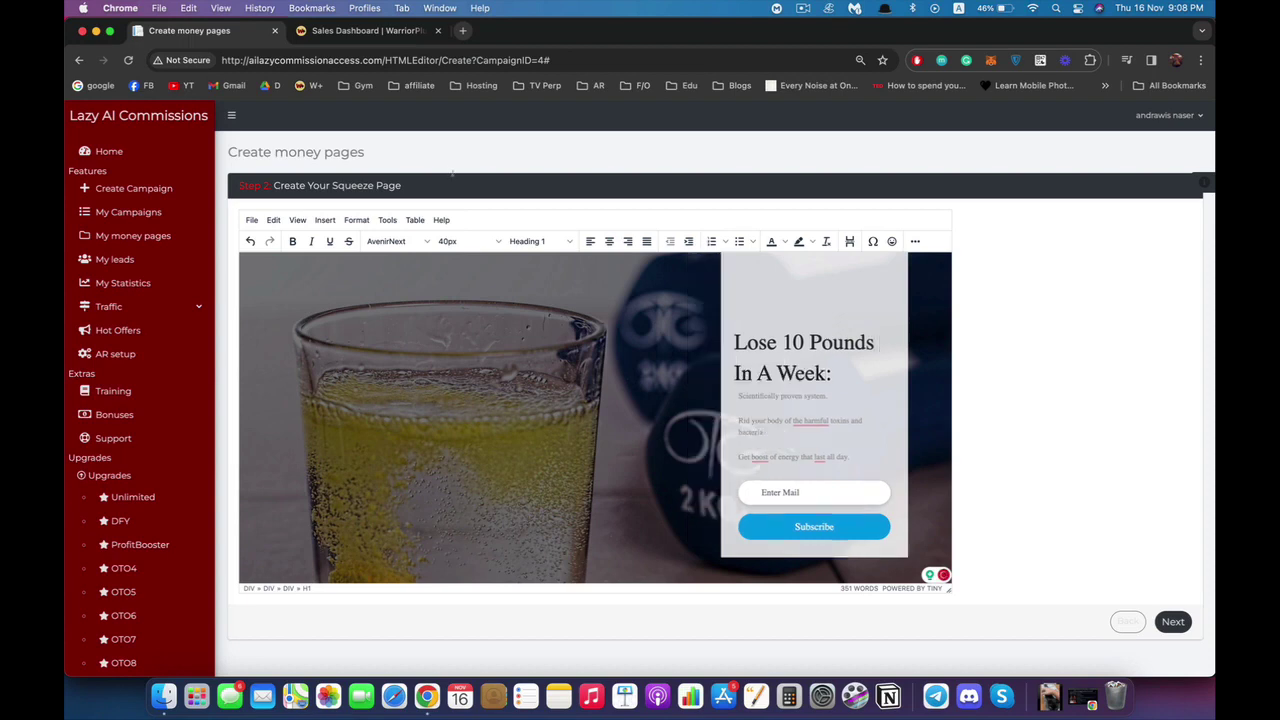
Set the 'Scientifically proven system.' line to 12pt text size.
{"action": "key", "text": "Down"}
{"action": "key", "text": "super+shift+Right"}
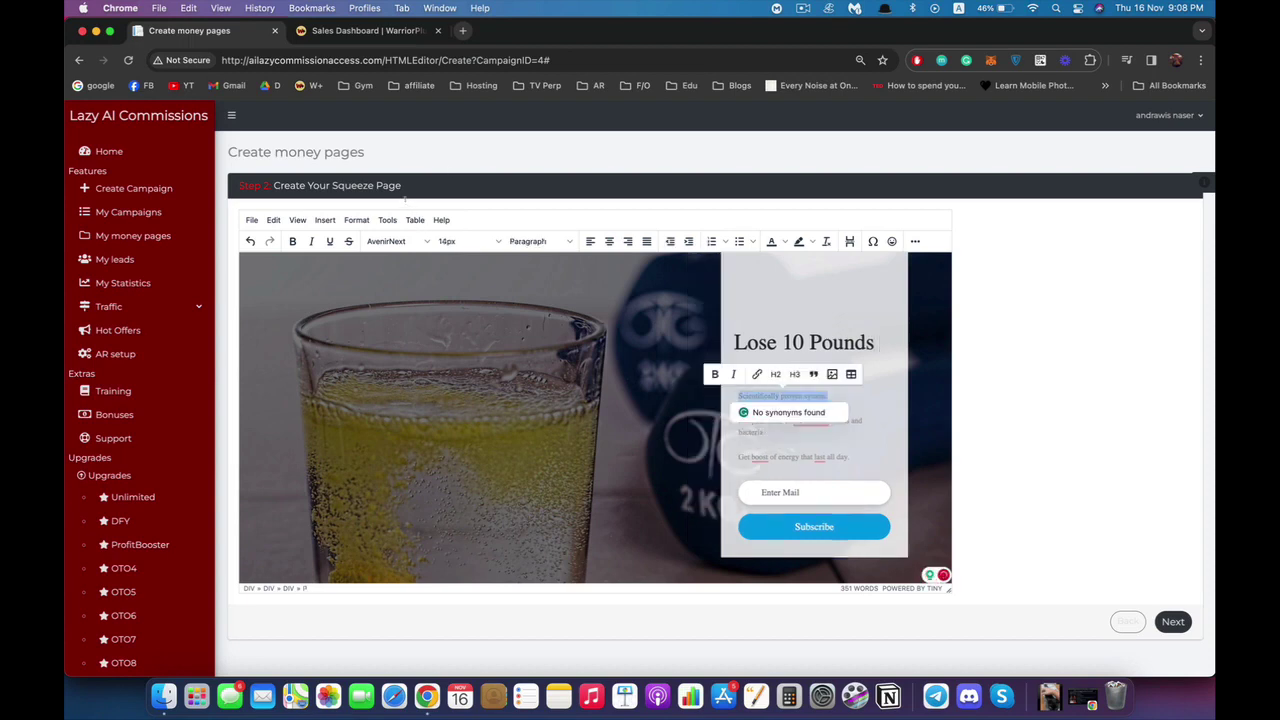
{"action": "left_click", "coordinate": [468, 241]}
{"action": "left_click", "coordinate": [455, 297]}
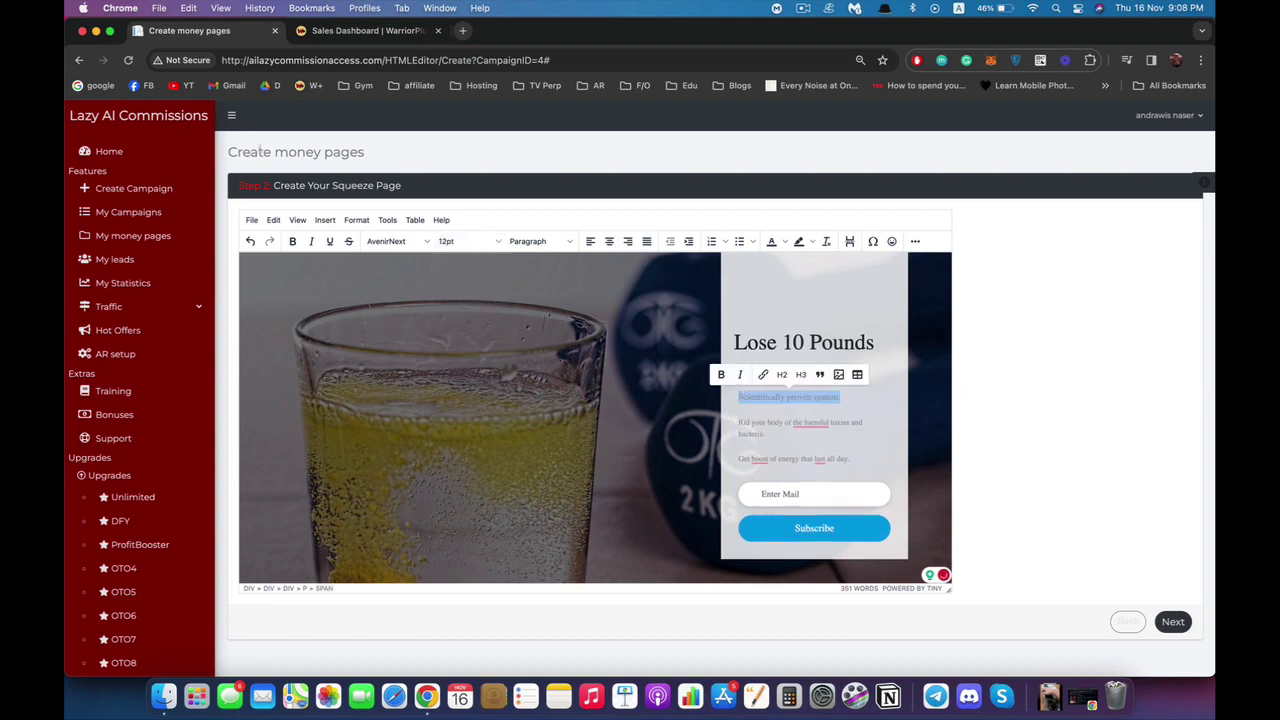
{"action": "left_click", "coordinate": [525, 218]}
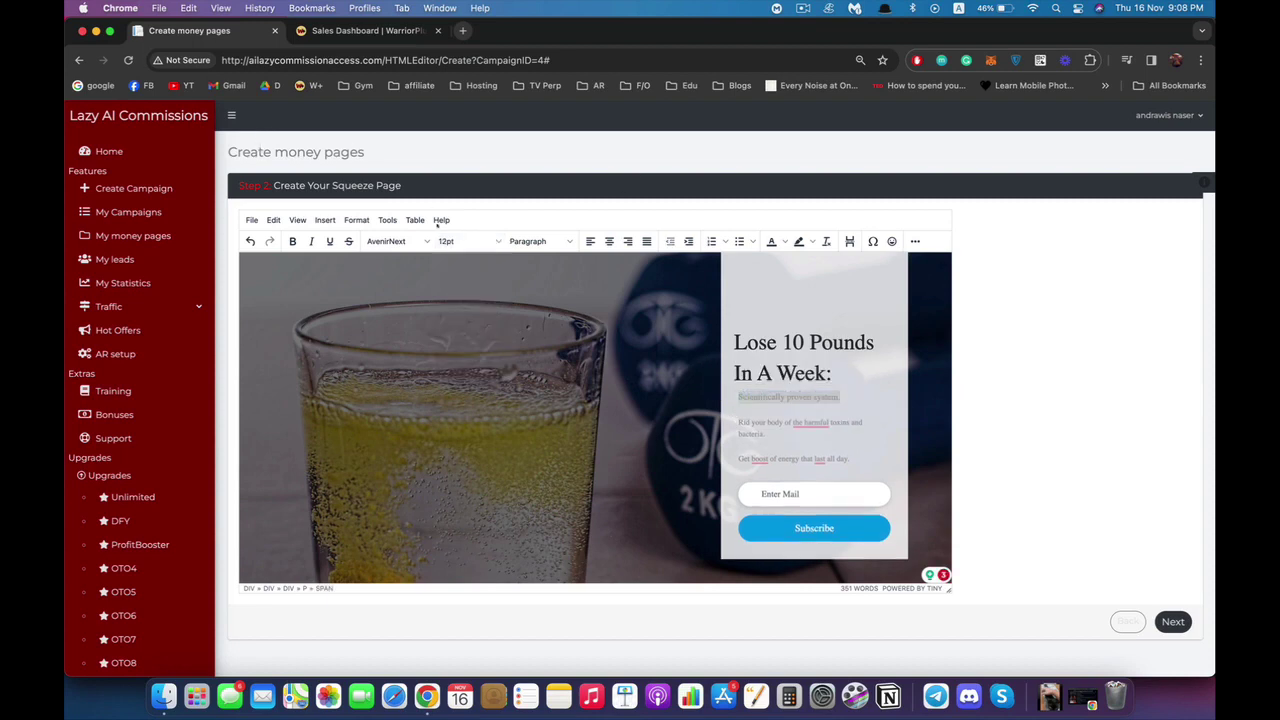
{"action": "left_click", "coordinate": [458, 263]}
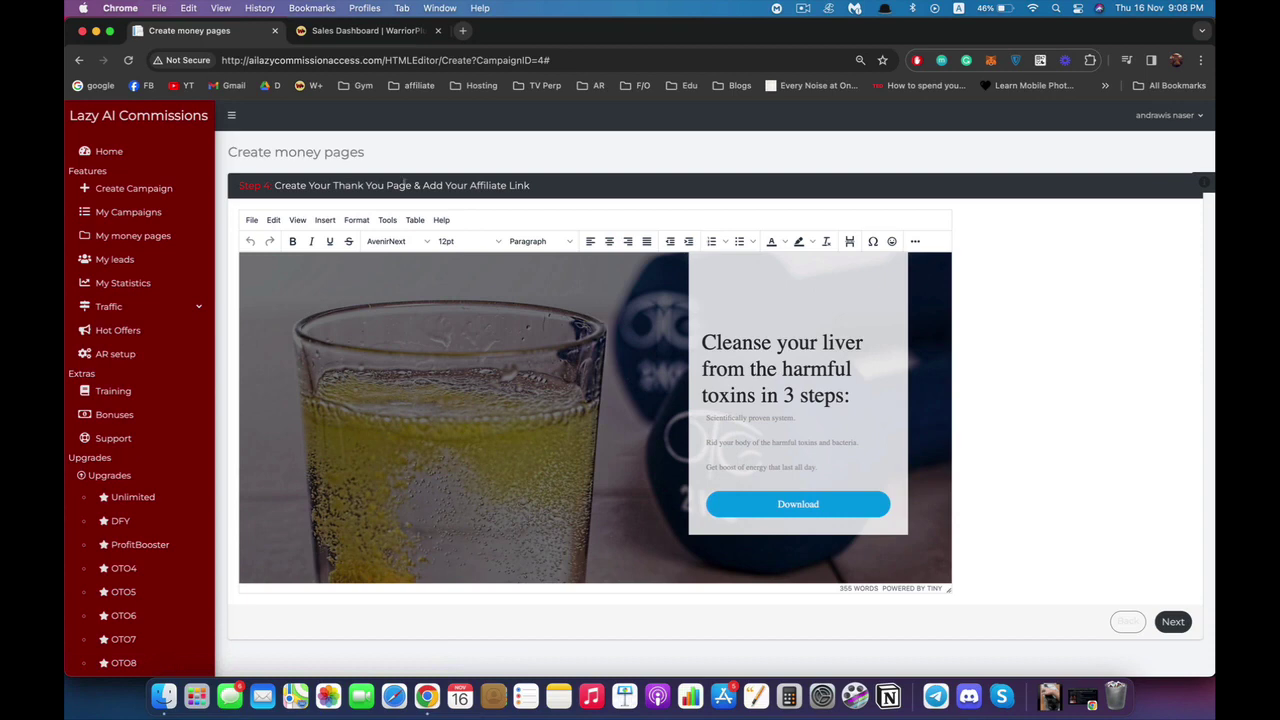
Retitle the thank-you page 'Thank You!' and edit its three paragraphs and Download button text.
{"action": "triple_click", "coordinate": [737, 343]}
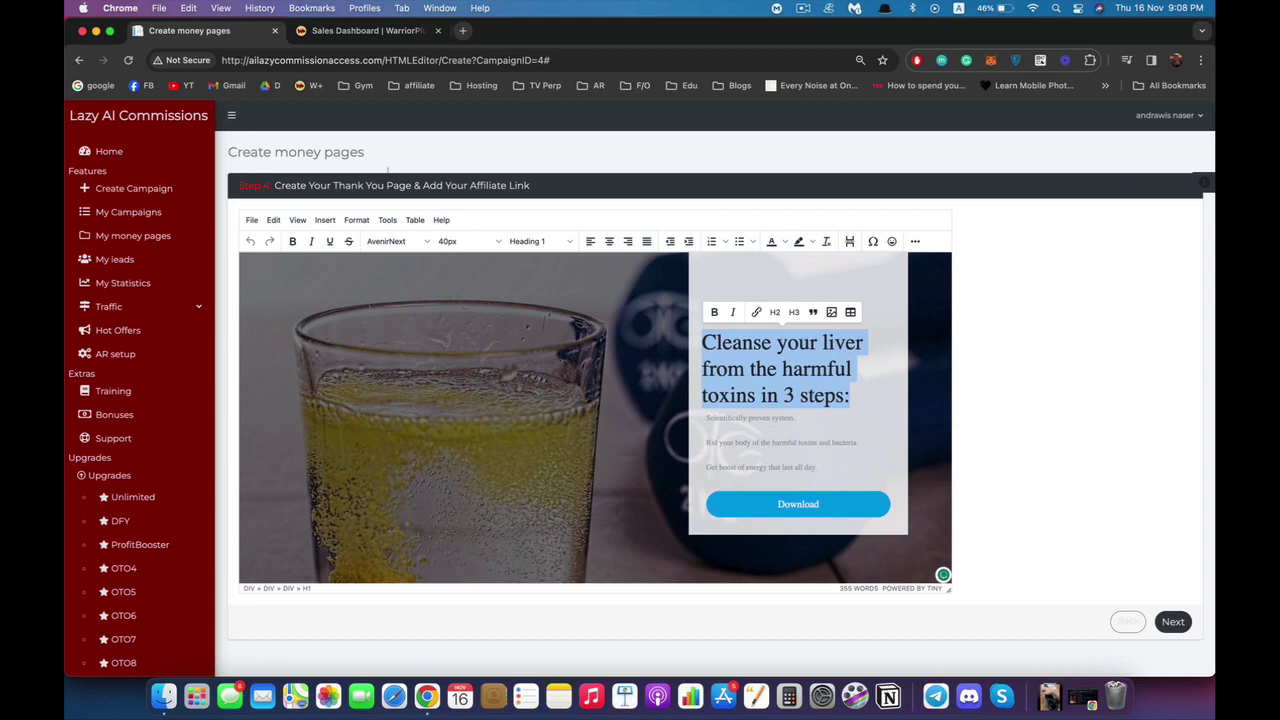
{"action": "type", "text": "Thank You"}
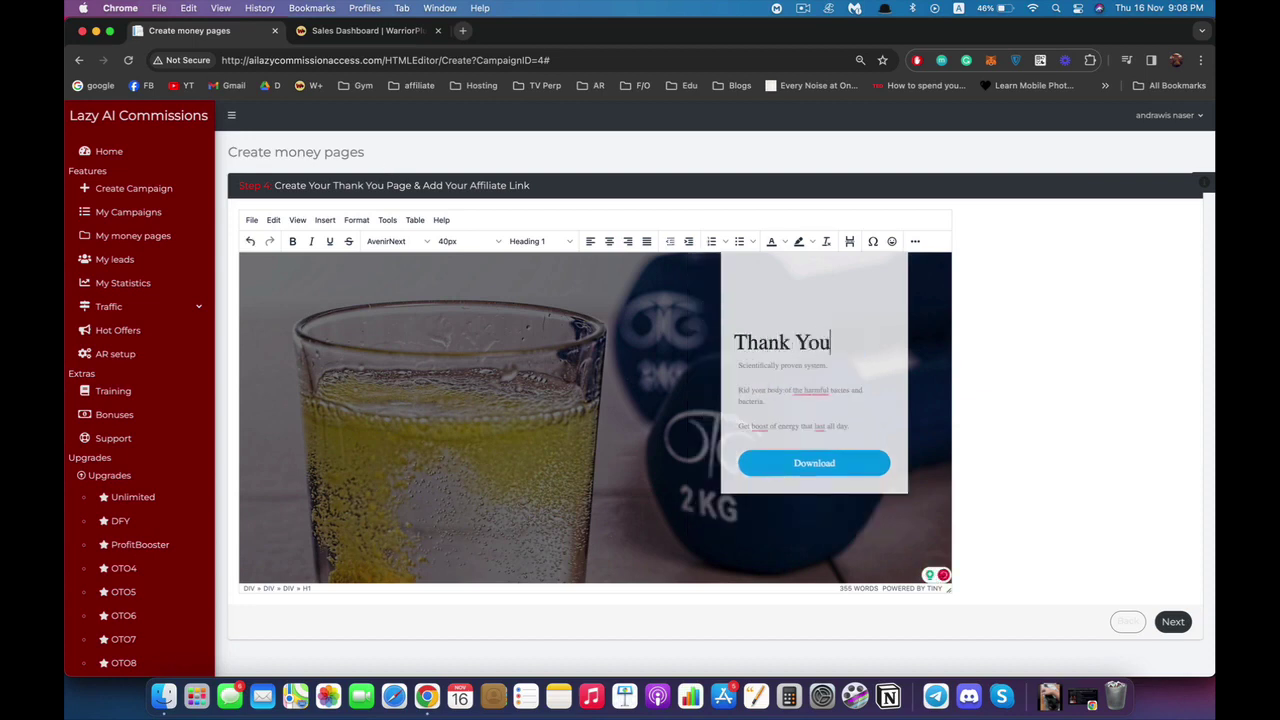
{"action": "type", "text": "!"}
{"action": "left_click", "coordinate": [749, 366]}
{"action": "left_click_drag", "start_coordinate": [749, 366], "coordinate": [850, 428]}
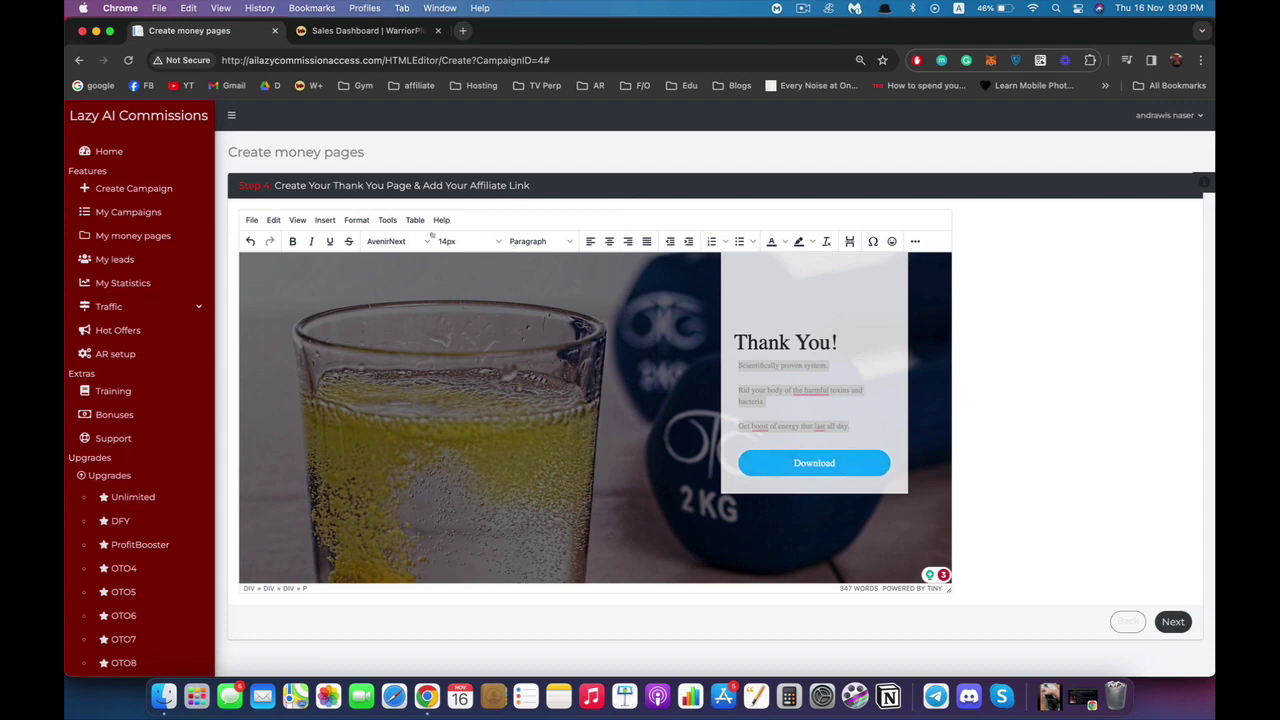
{"action": "left_click", "coordinate": [798, 463]}
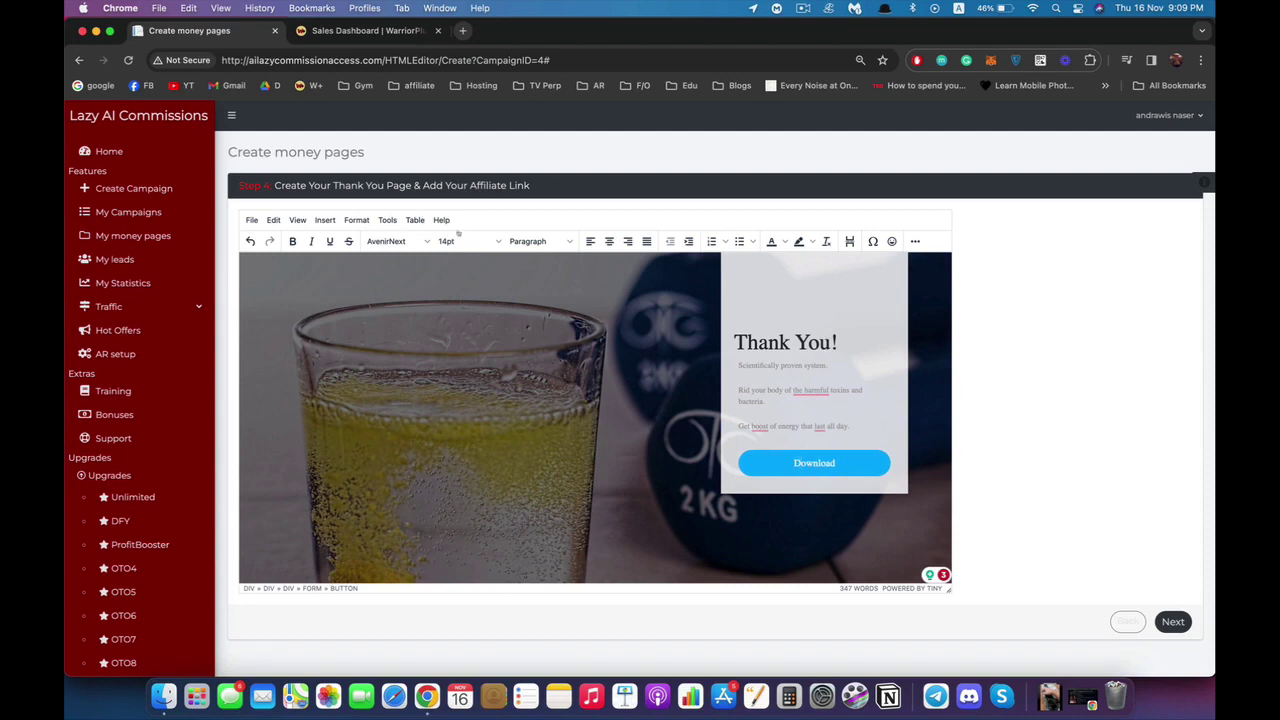
Go to the Setting step and name the money page 'Weight Loss'.
{"action": "left_click", "coordinate": [1173, 621]}
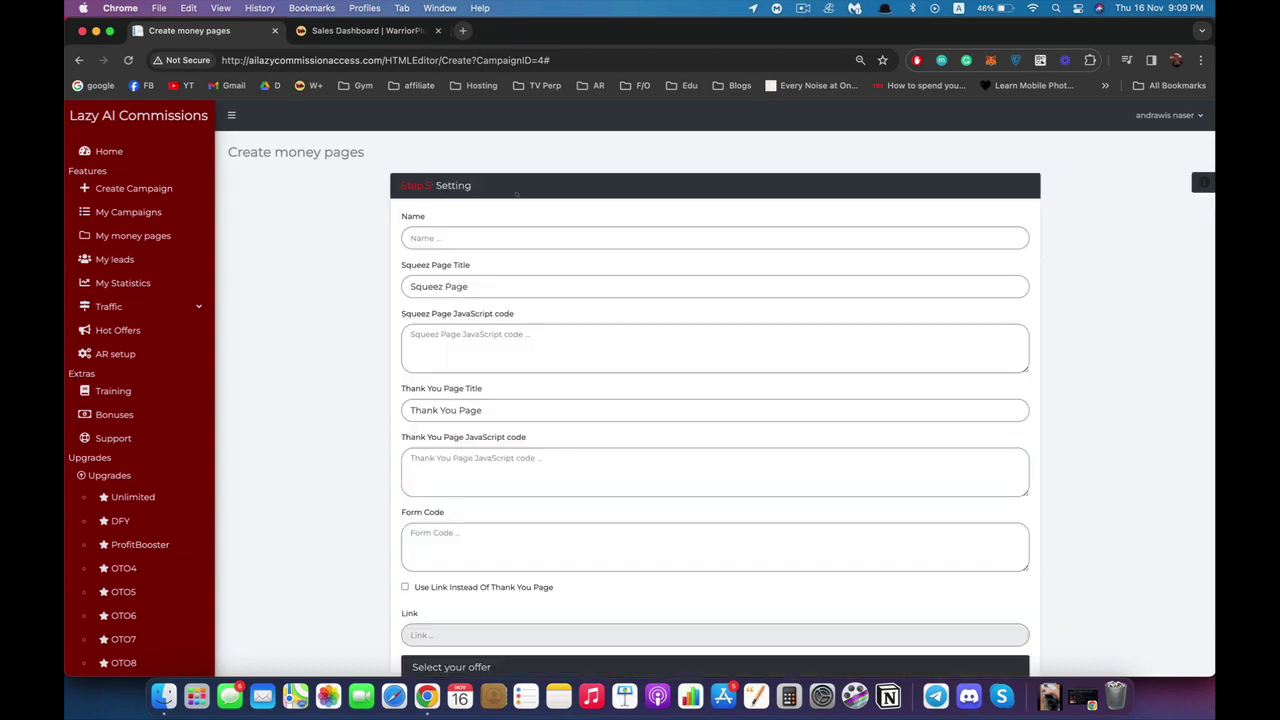
{"action": "scroll", "coordinate": [593, 408], "scroll_direction": "down", "scroll_amount": 5}
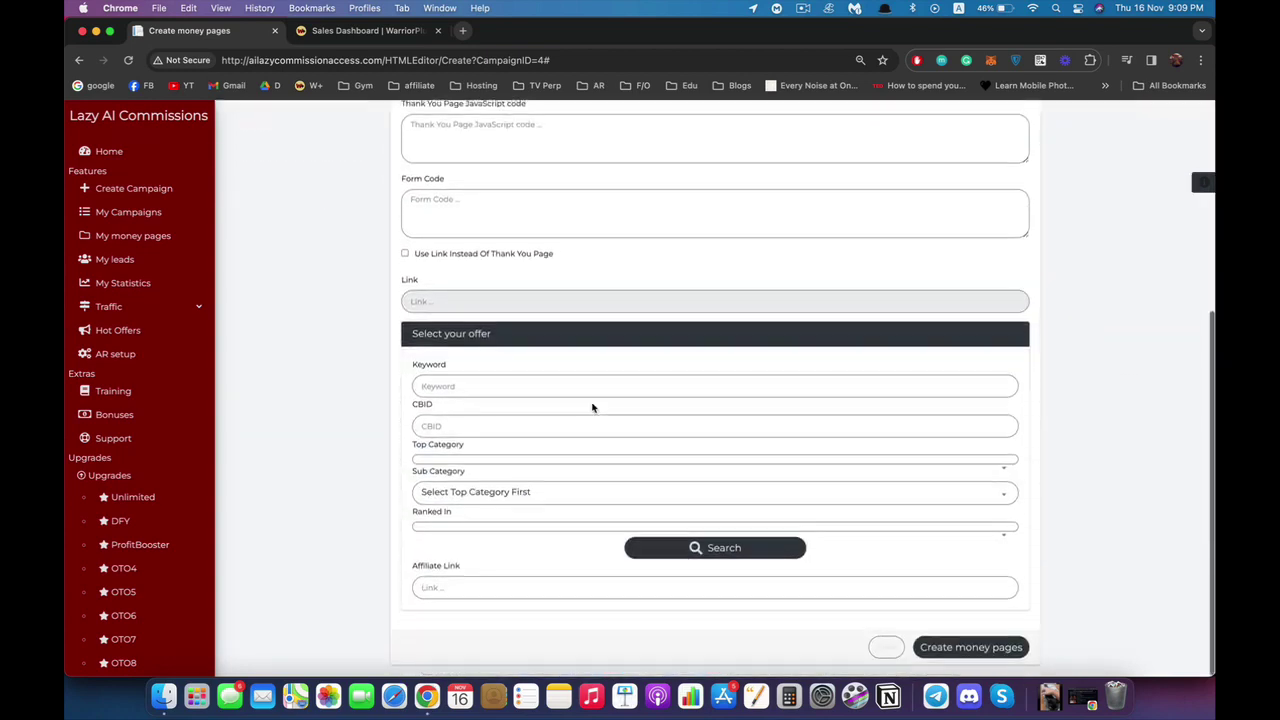
{"action": "scroll", "coordinate": [592, 407], "scroll_direction": "up", "scroll_amount": 5}
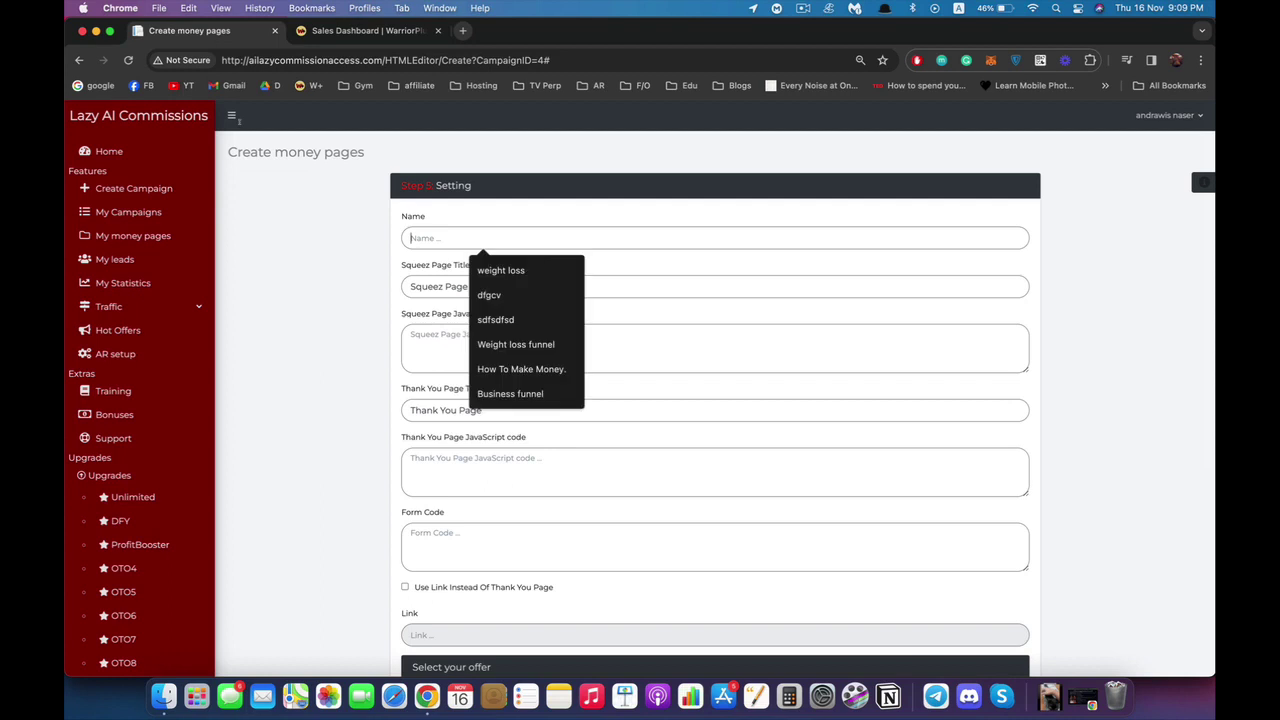
{"action": "type", "text": "Weight Loss"}
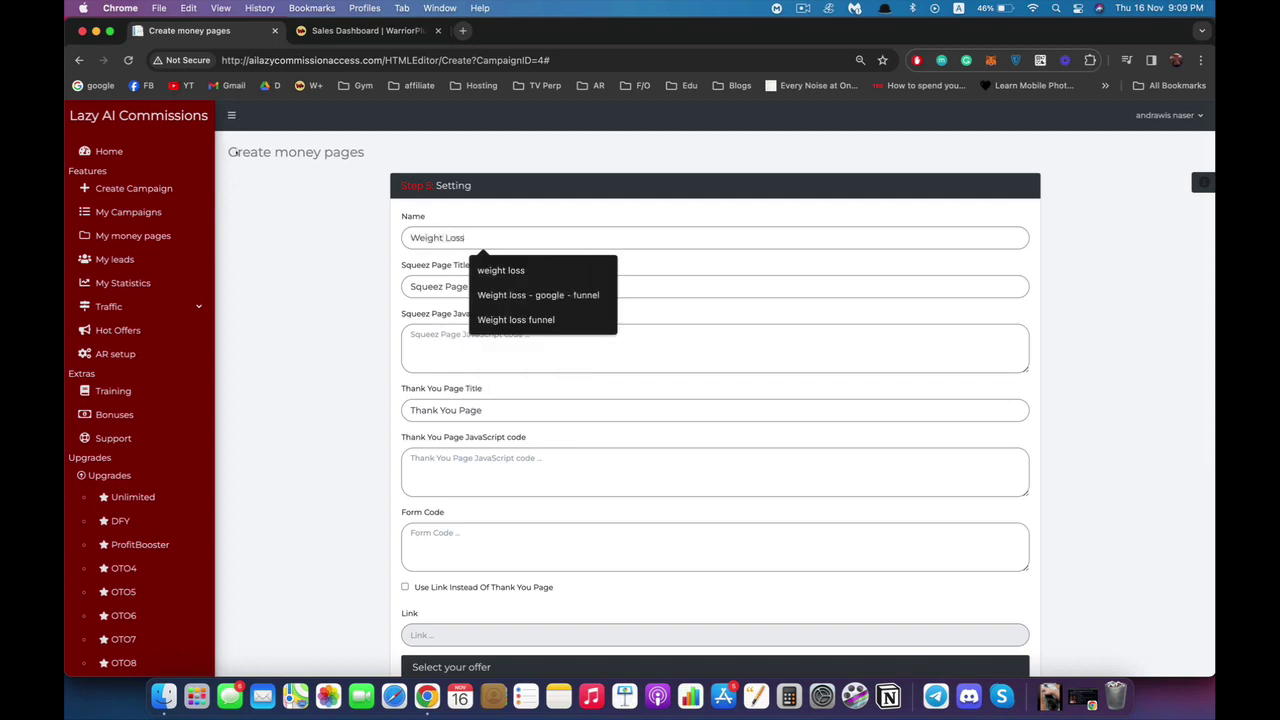
{"action": "key", "text": "Tab"}
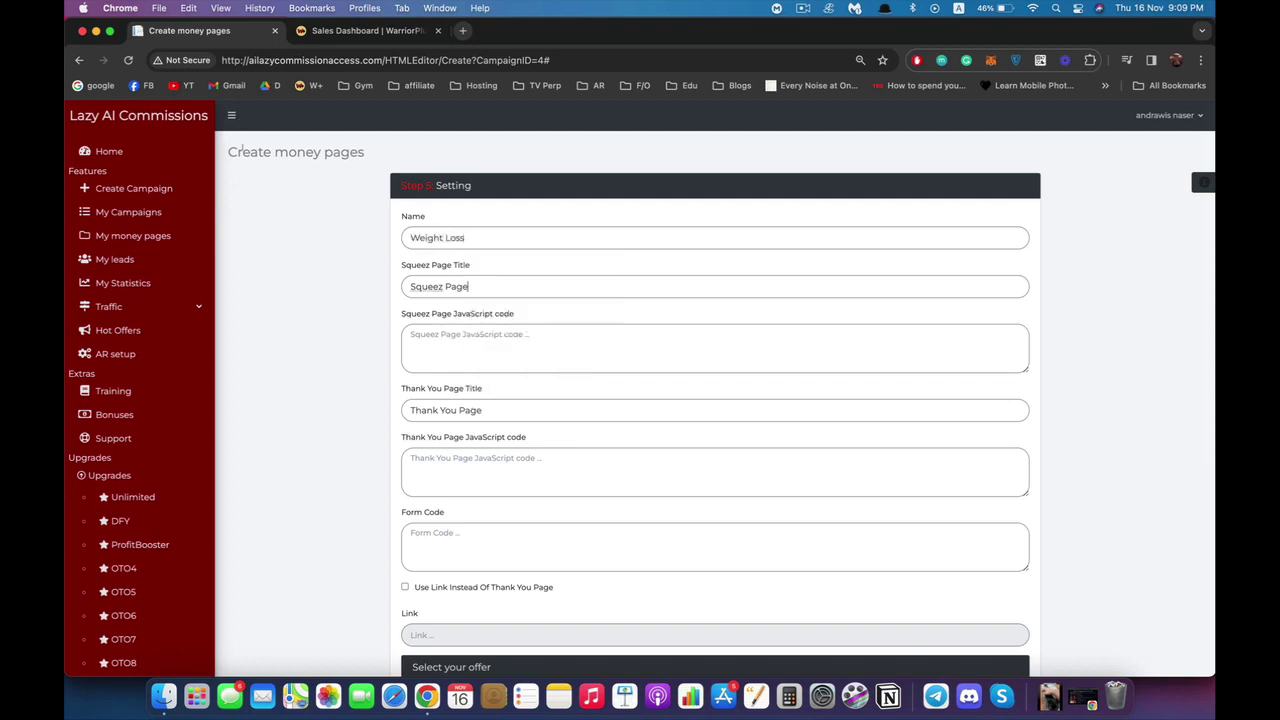
Replace the squeeze page title with 'Lose Weight'.
{"action": "key", "text": "super+a"}
{"action": "type", "text": "Lose Weight"}
{"action": "key", "text": "Tab"}
{"action": "right_click", "coordinate": [492, 336]}
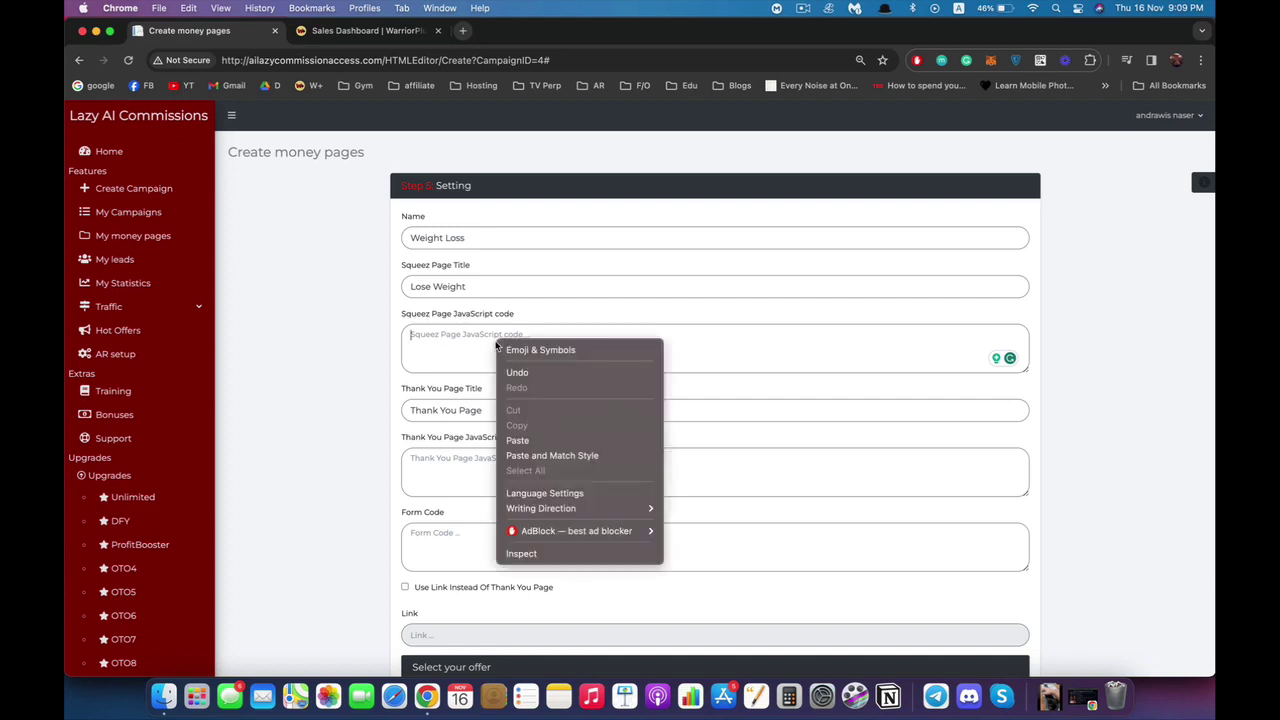
{"action": "key", "text": "Escape"}
{"action": "scroll", "coordinate": [238, 179], "scroll_direction": "down", "scroll_amount": 2}
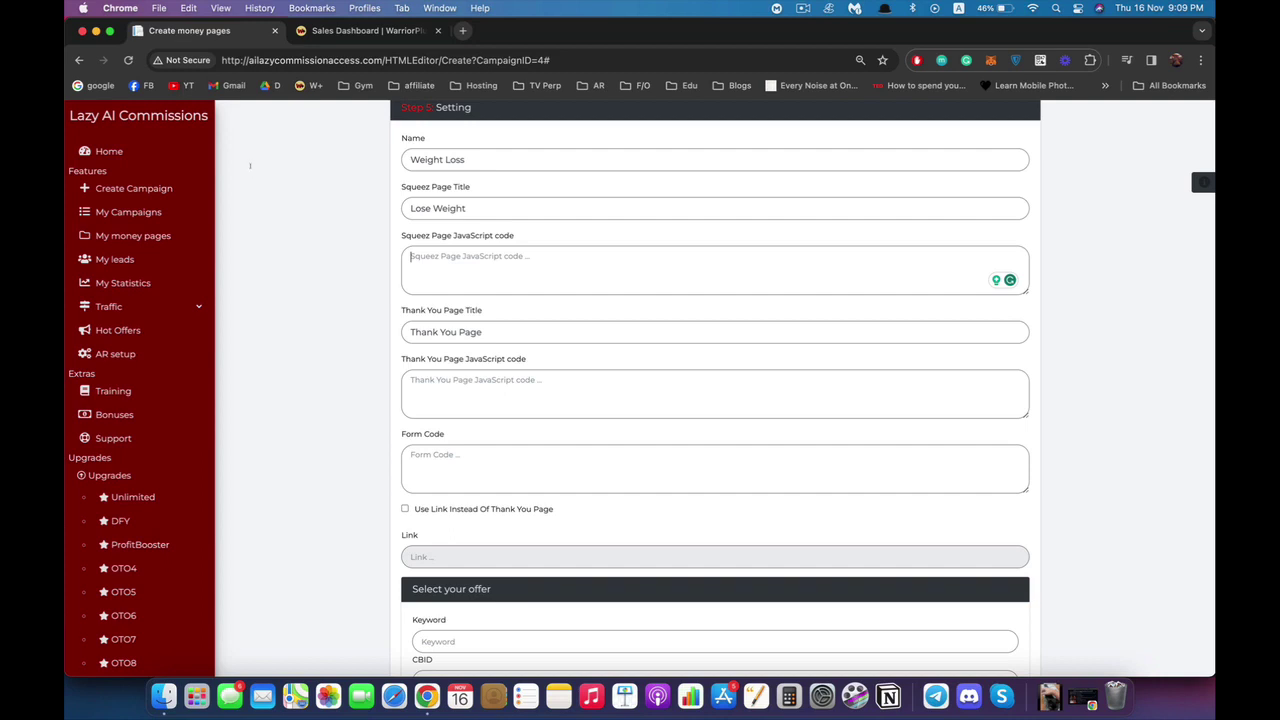
Set the thank-you page title to 'Your Download Is Ready', leaving the code boxes empty.
{"action": "key", "text": "super+a"}
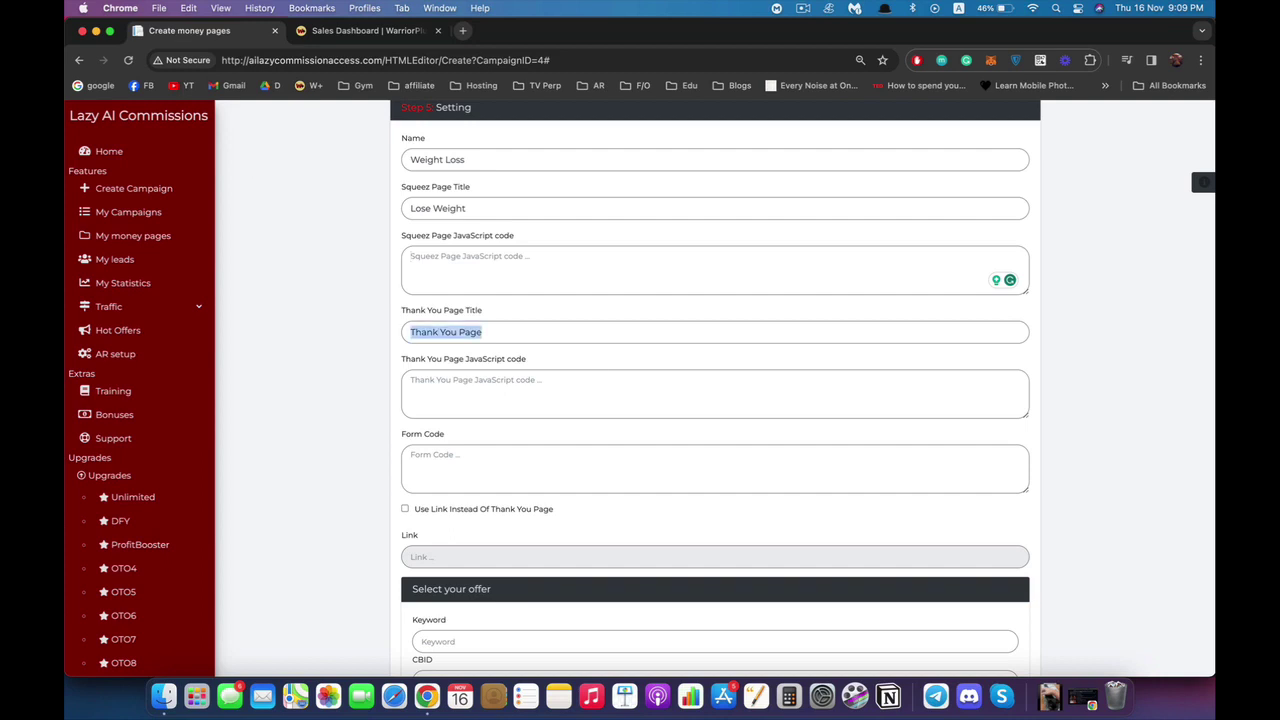
{"action": "type", "text": "Your Downlo"}
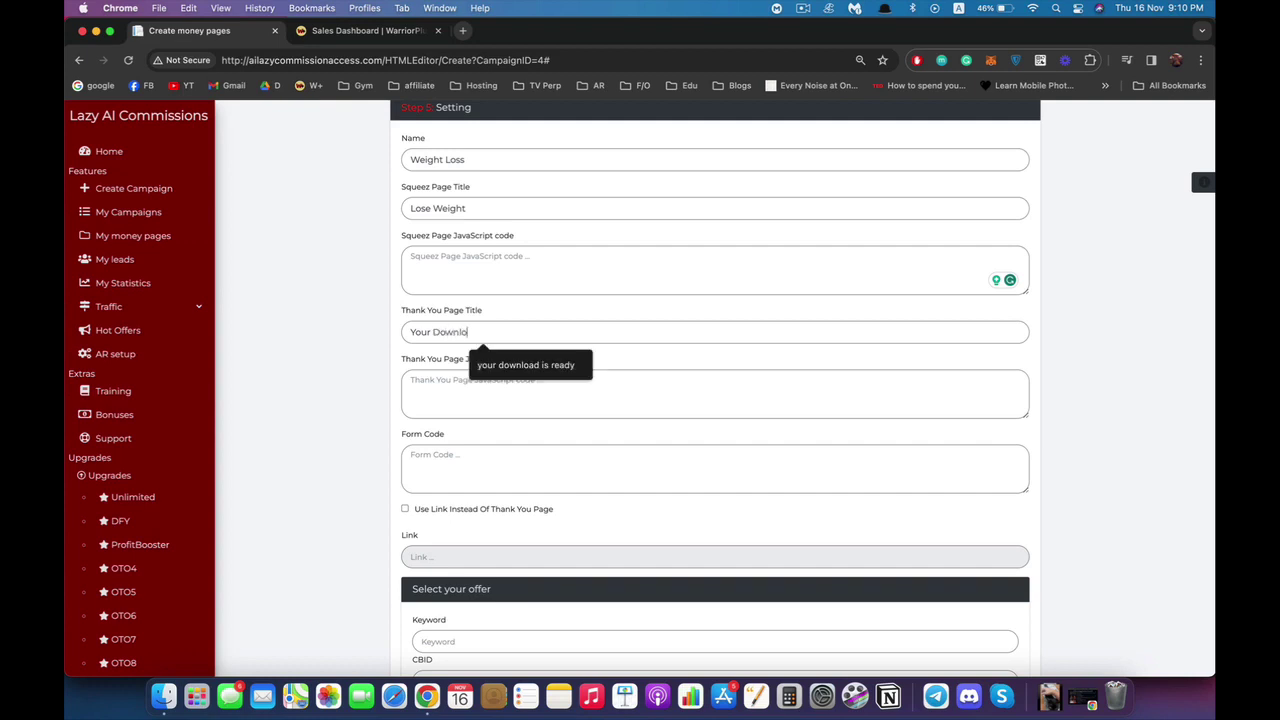
{"action": "type", "text": "ad Is Ready"}
{"action": "left_click", "coordinate": [192, 157]}
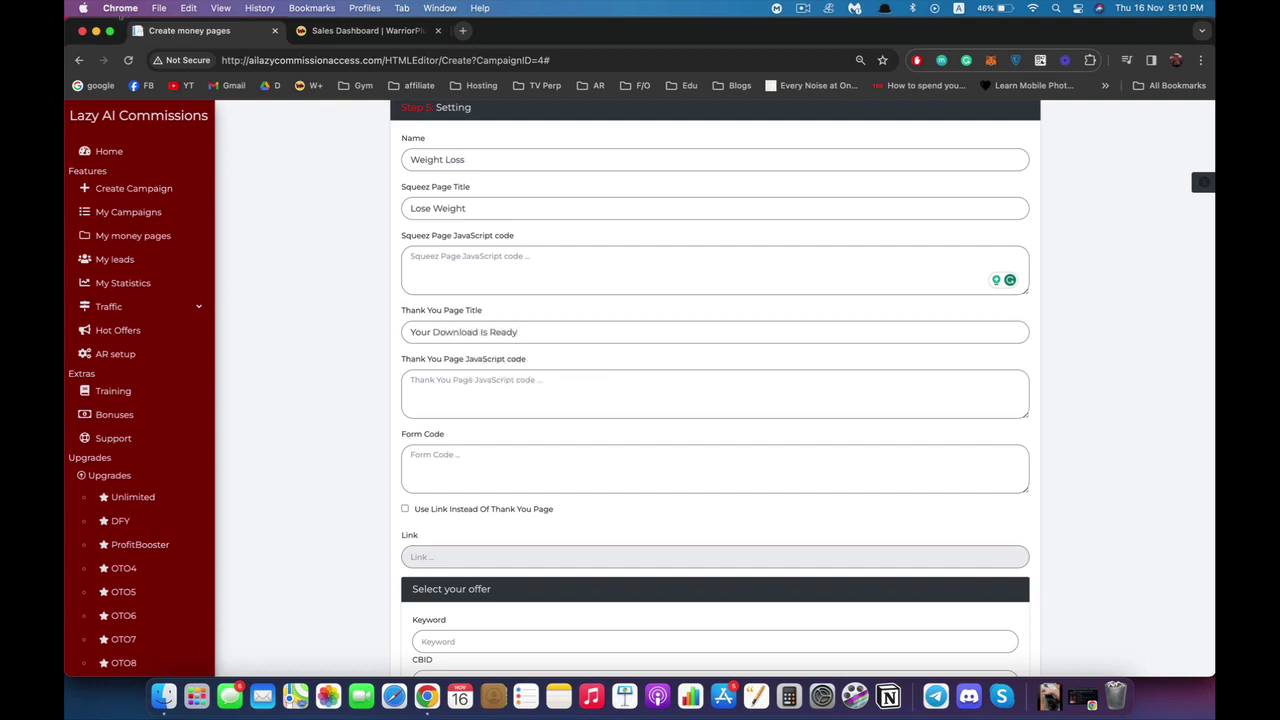
{"action": "key", "text": "Tab"}
{"action": "scroll", "coordinate": [235, 204], "scroll_direction": "down", "scroll_amount": 3}
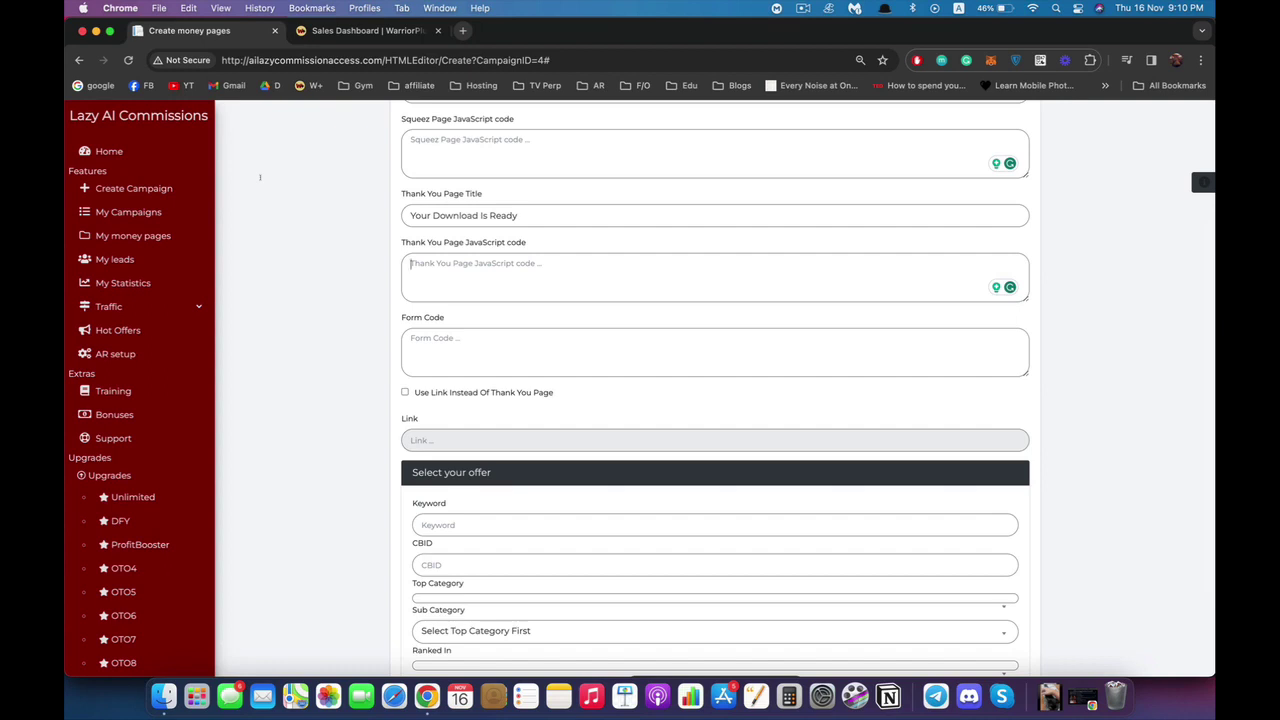
{"action": "key", "text": "Tab"}
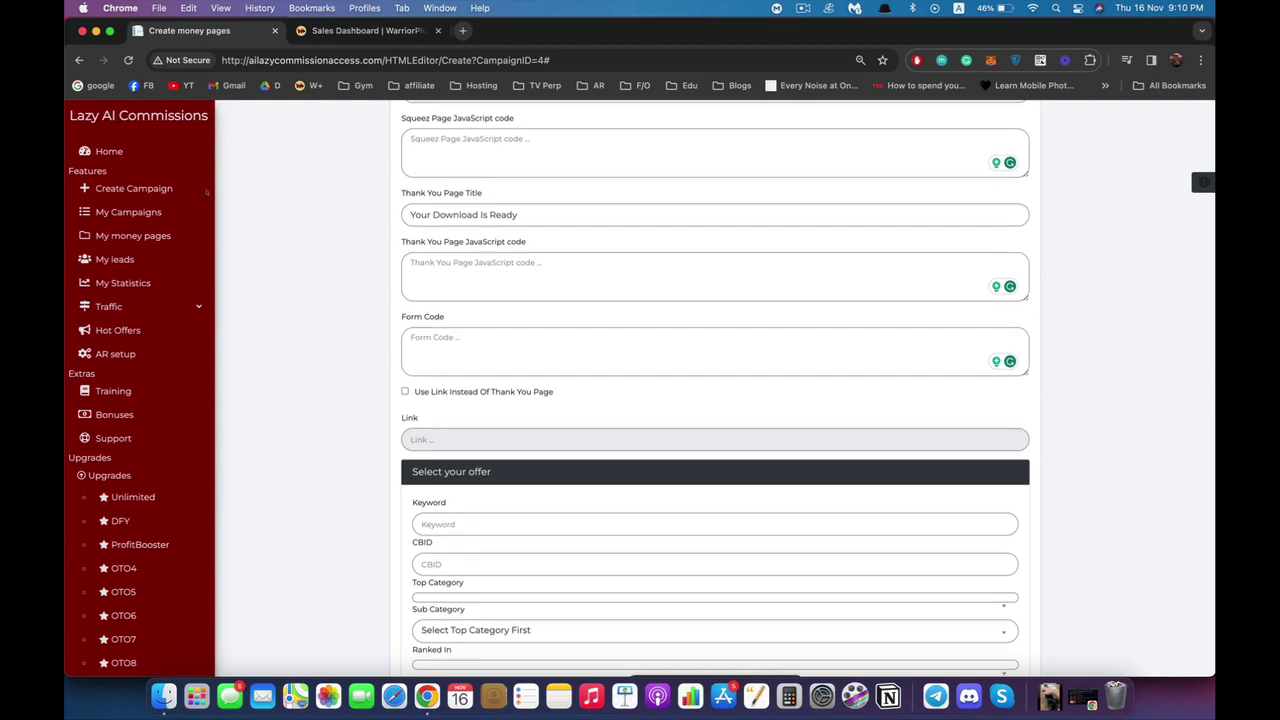
{"action": "scroll", "coordinate": [221, 193], "scroll_direction": "down", "scroll_amount": 3}
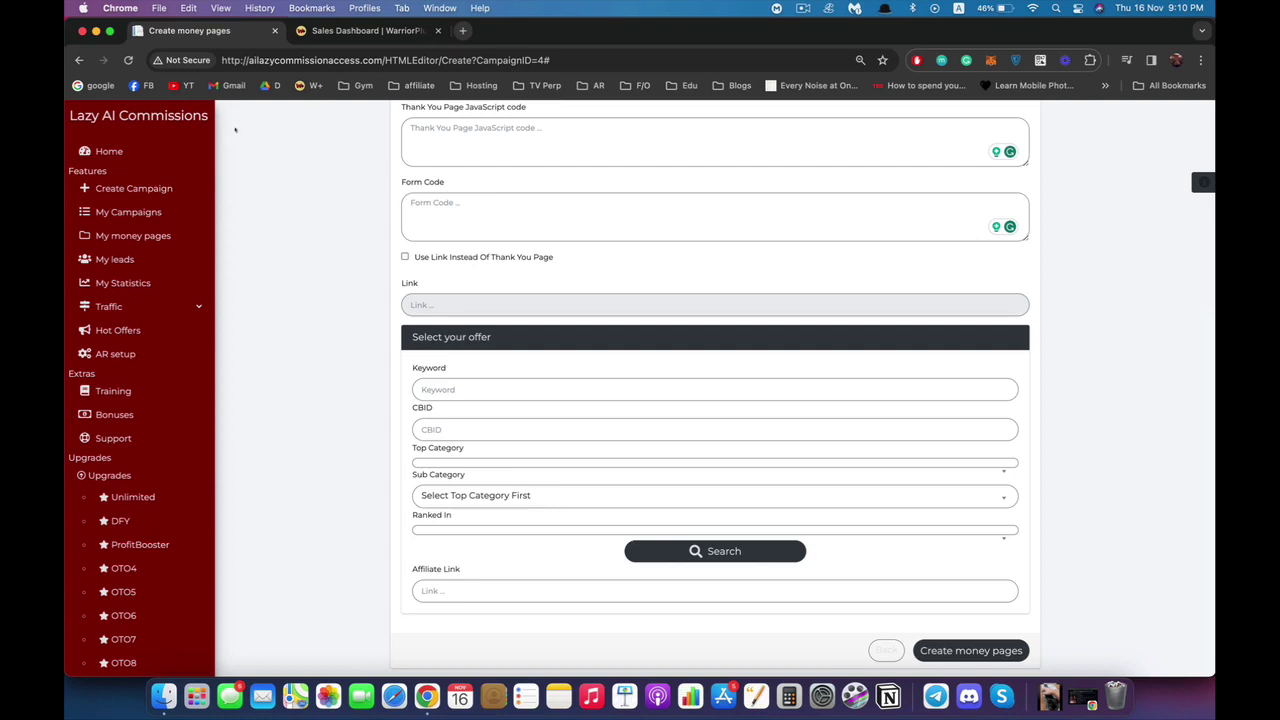
{"action": "key", "text": "space"}
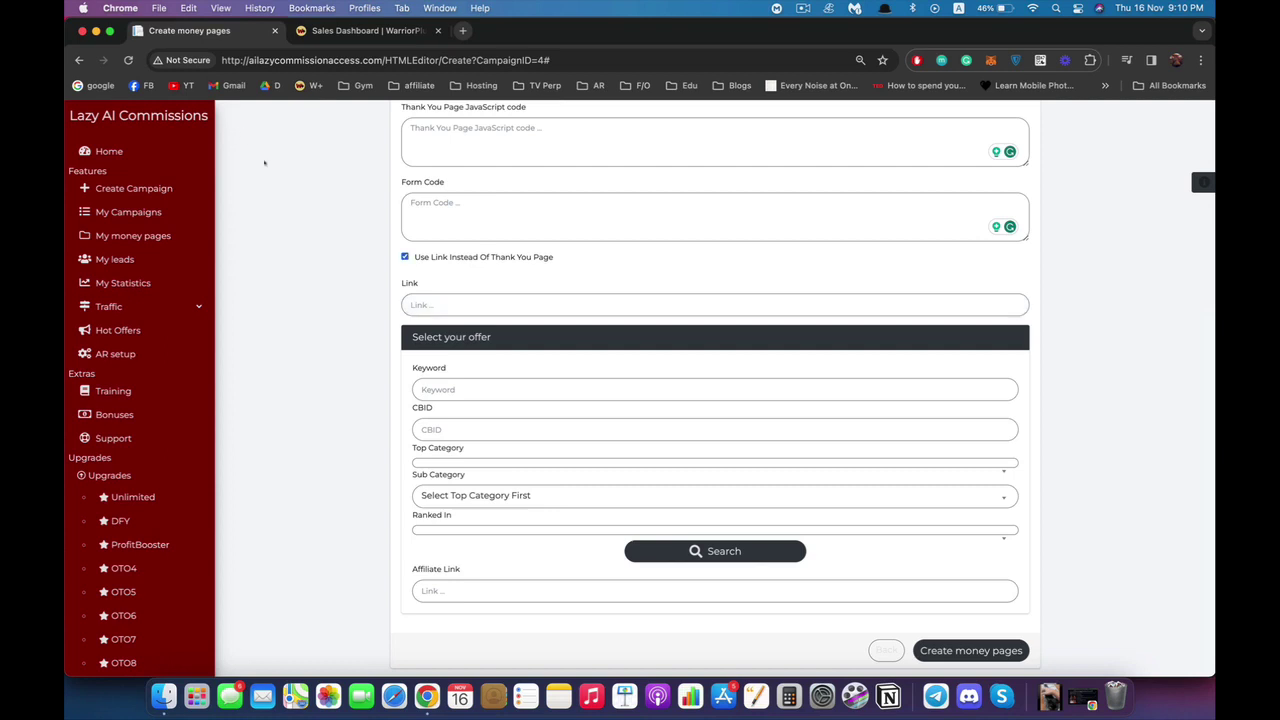
{"action": "key", "text": "Tab"}
{"action": "key", "text": "Down"}
{"action": "key", "text": "Down"}
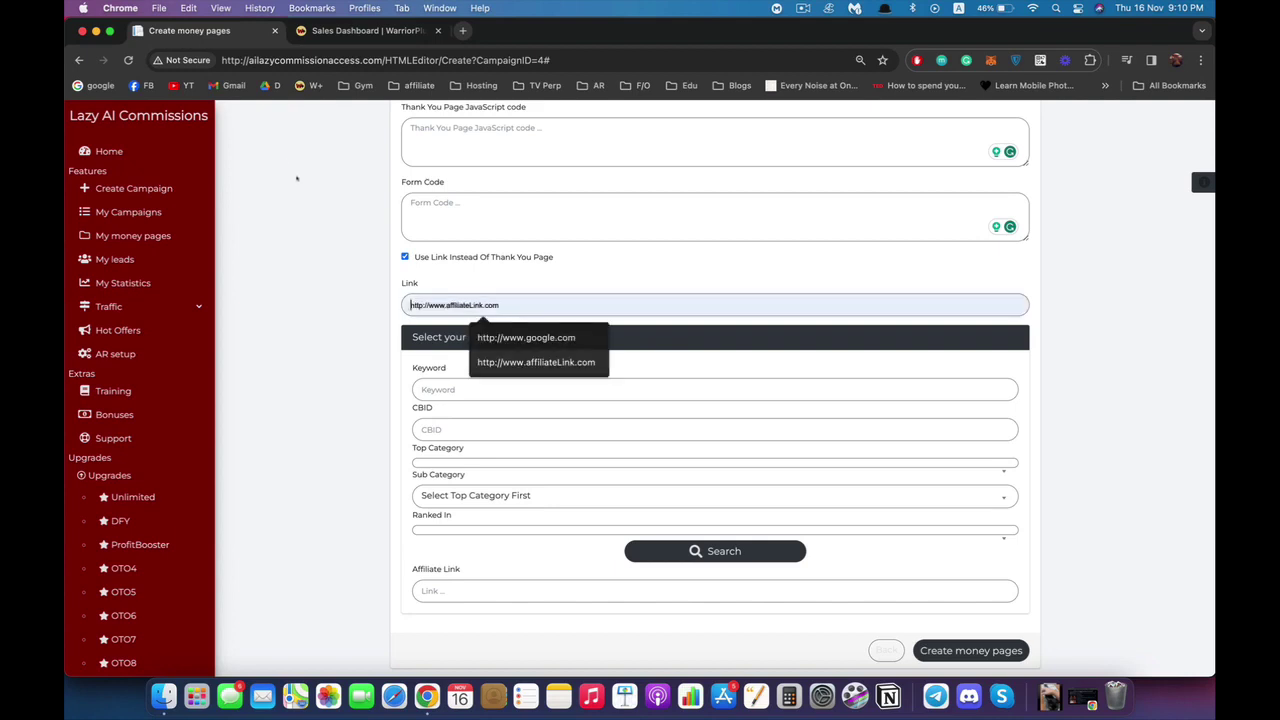
{"action": "key", "text": "Return"}
{"action": "scroll", "coordinate": [215, 160], "scroll_direction": "up", "scroll_amount": 5}
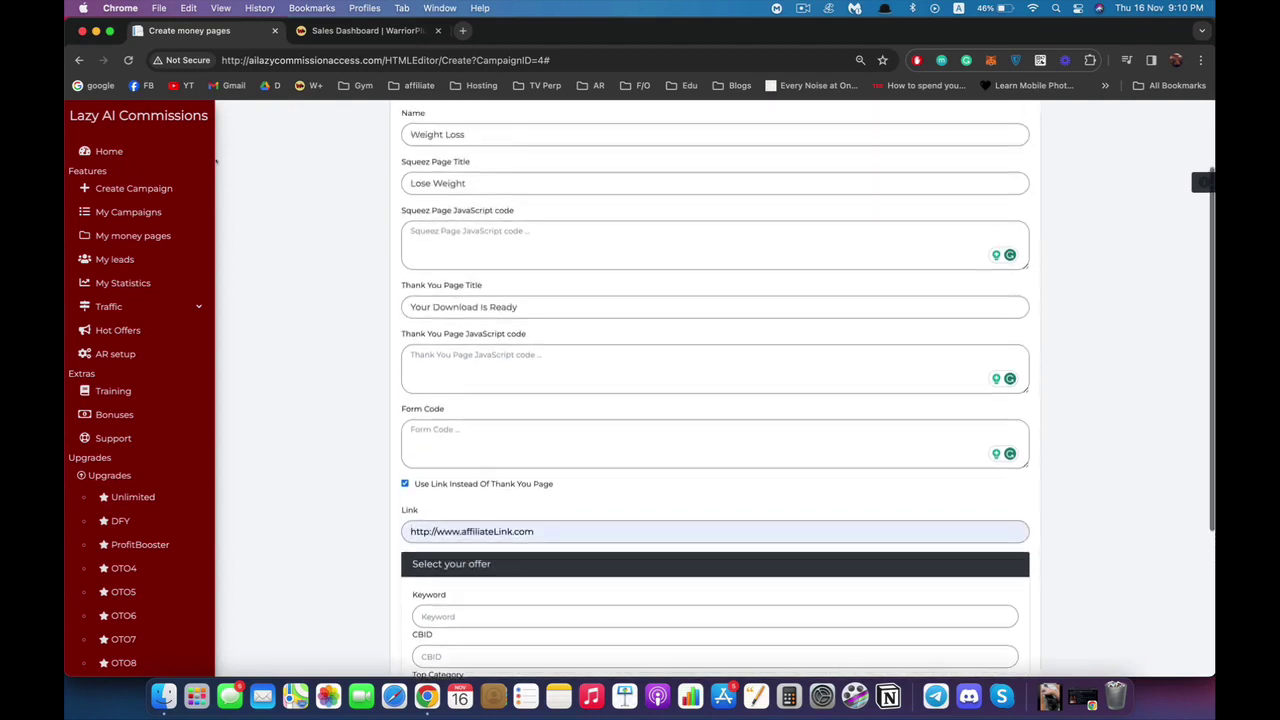
{"action": "scroll", "coordinate": [215, 160], "scroll_direction": "down", "scroll_amount": 1}
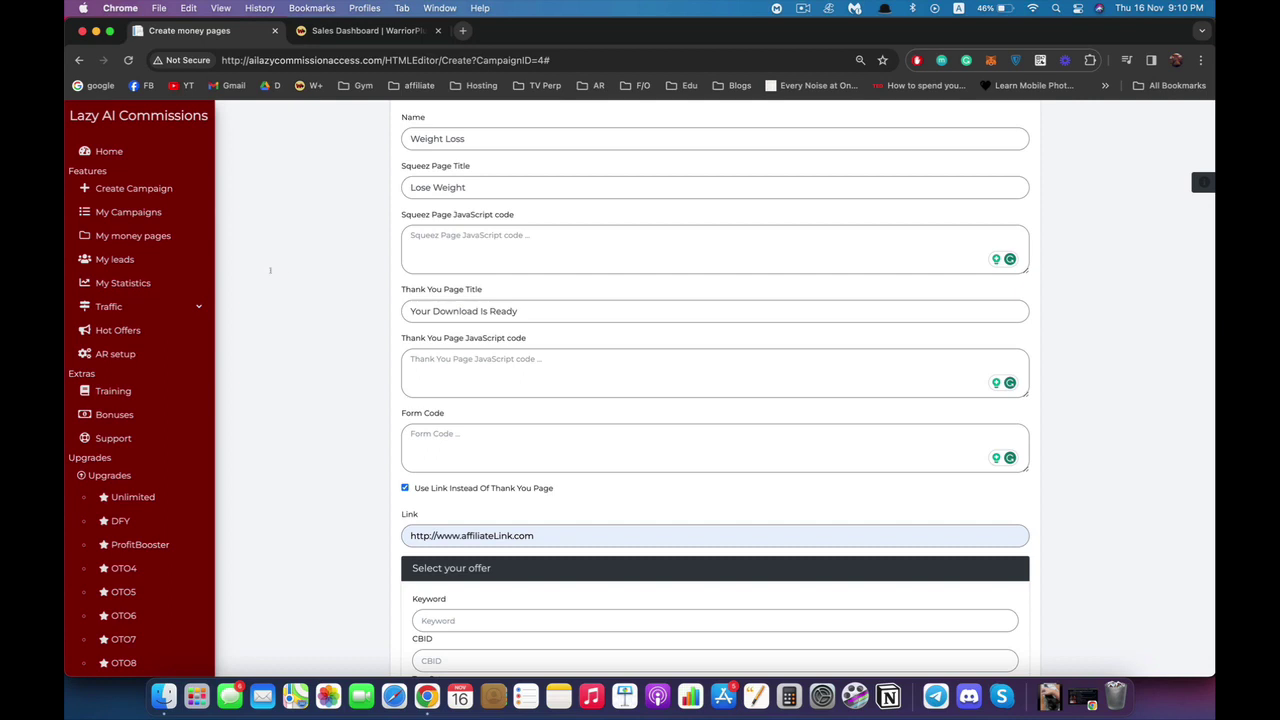
{"action": "key", "text": "alt+shift+Left"}
{"action": "key", "text": "Right"}
{"action": "scroll", "coordinate": [236, 244], "scroll_direction": "down", "scroll_amount": 5}
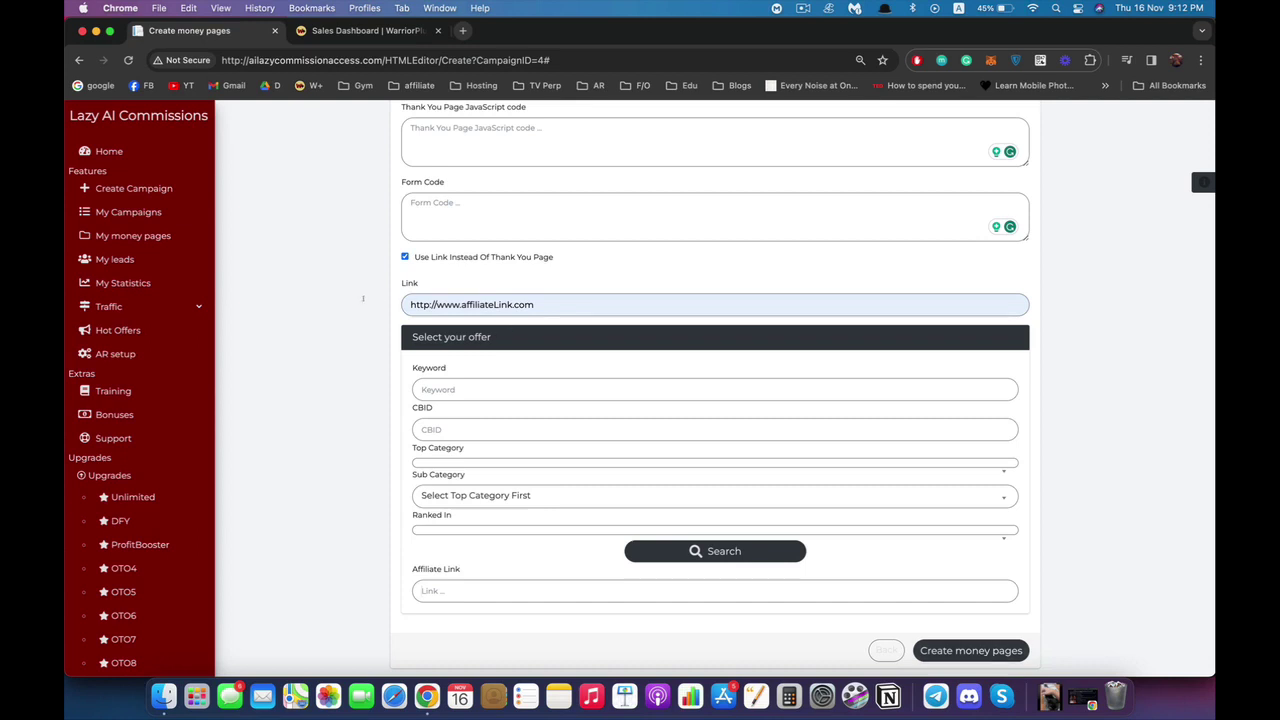
{"action": "type", "text": "https://www.google.com"}
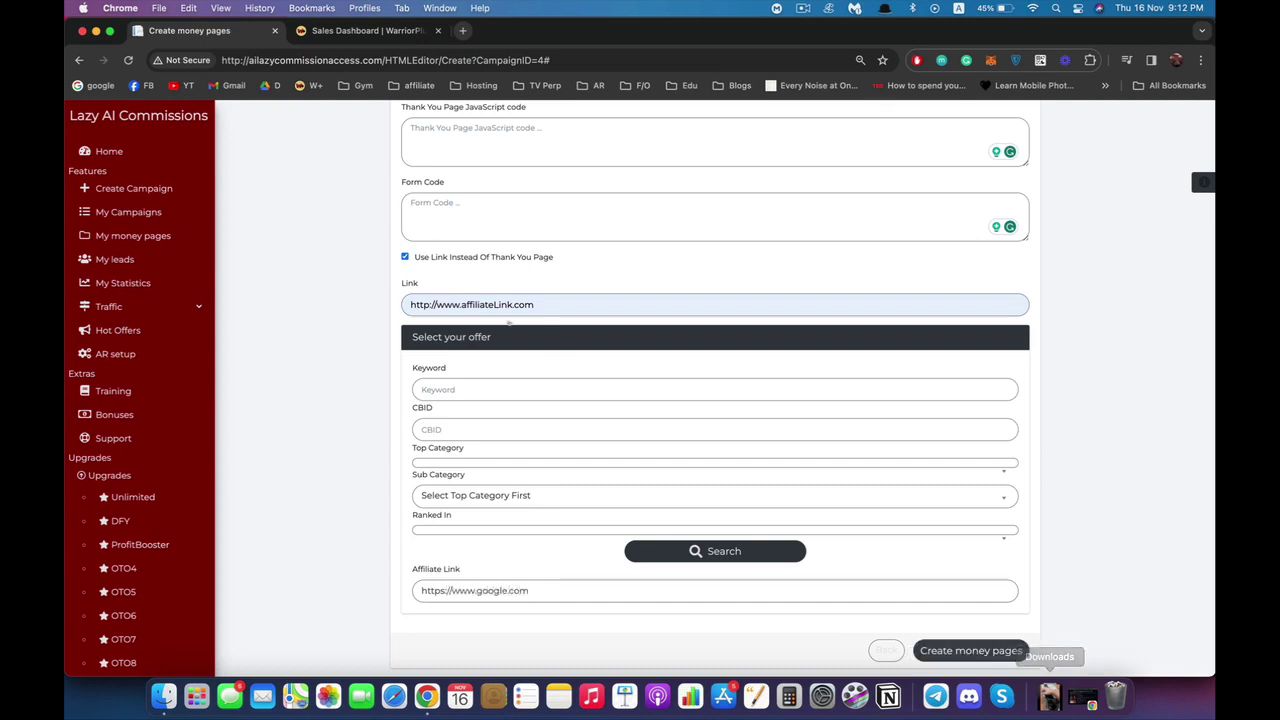
{"action": "left_click", "coordinate": [1040, 651]}
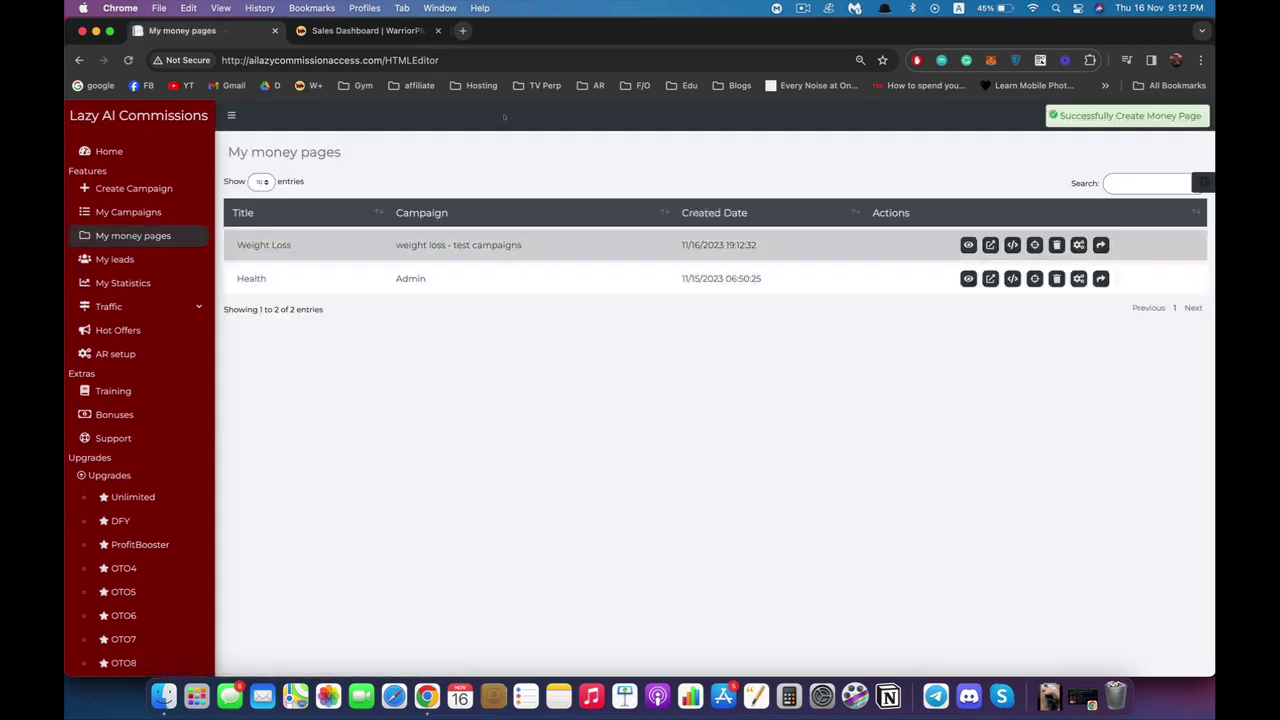
Preview the Weight Loss squeeze page and check its squeeze and thank-you page URLs.
{"action": "left_click", "coordinate": [968, 245]}
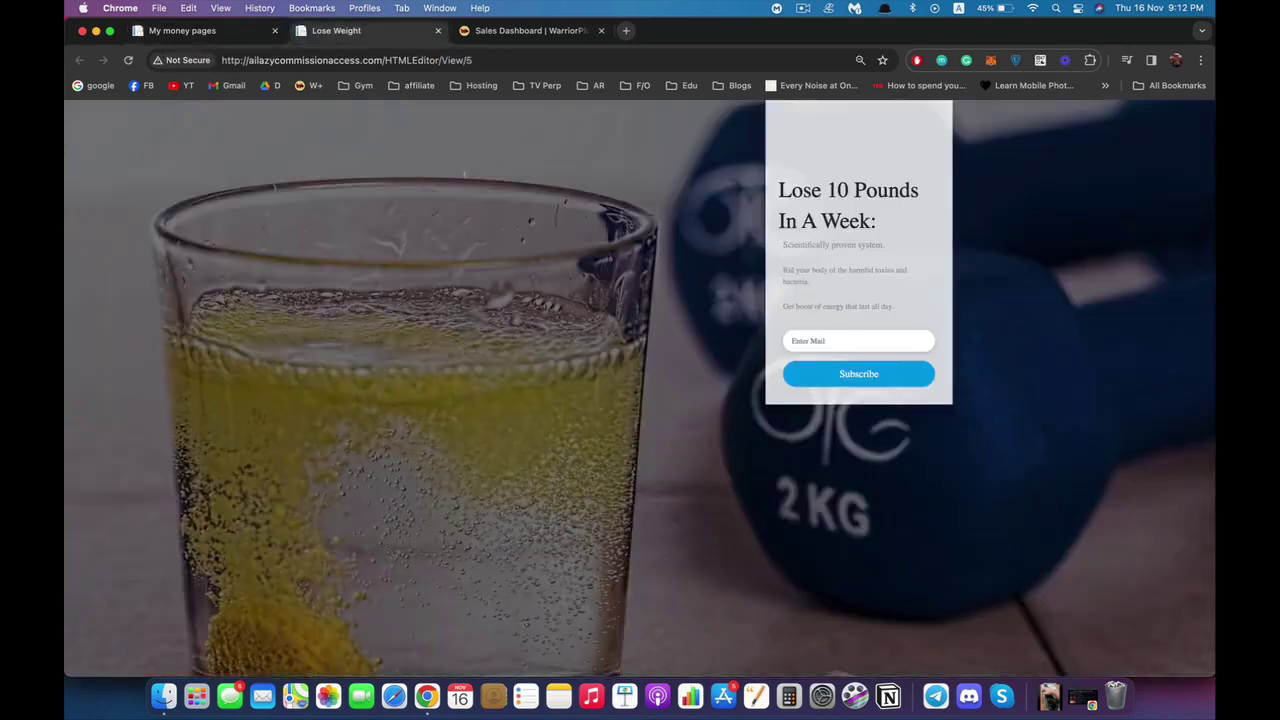
{"action": "key", "text": "ctrl+shift+Tab"}
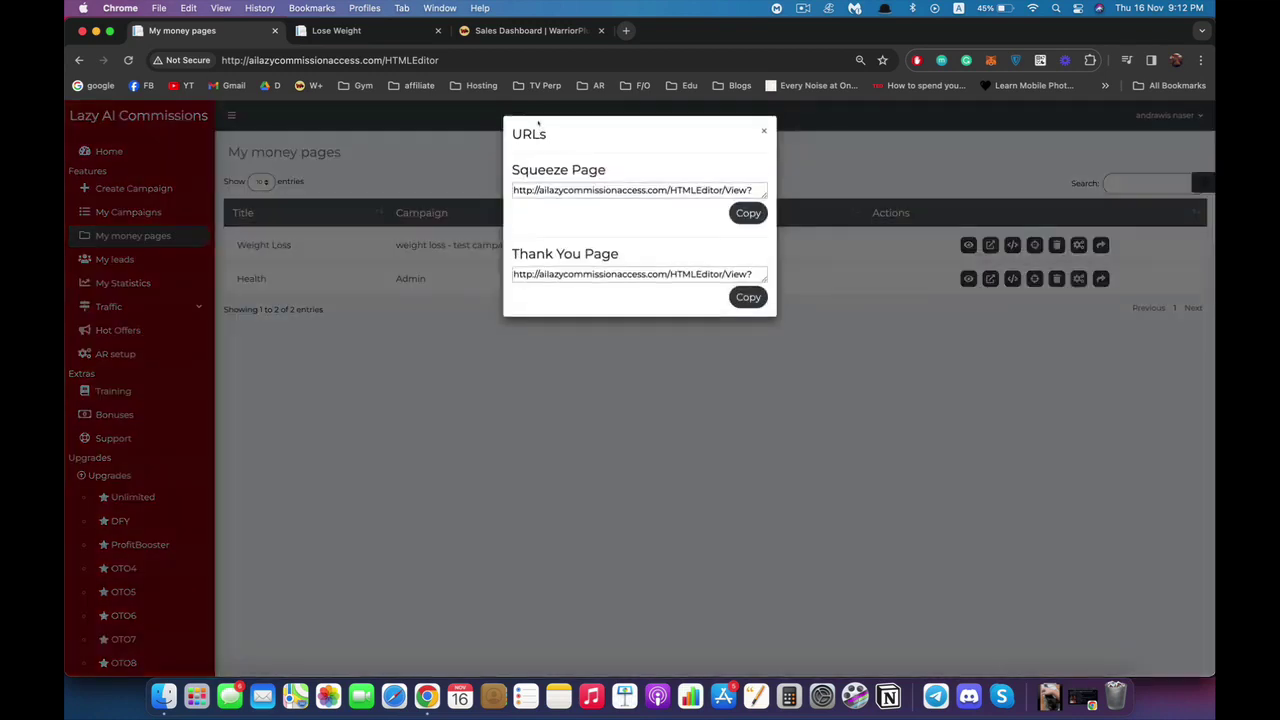
{"action": "left_click", "coordinate": [632, 190]}
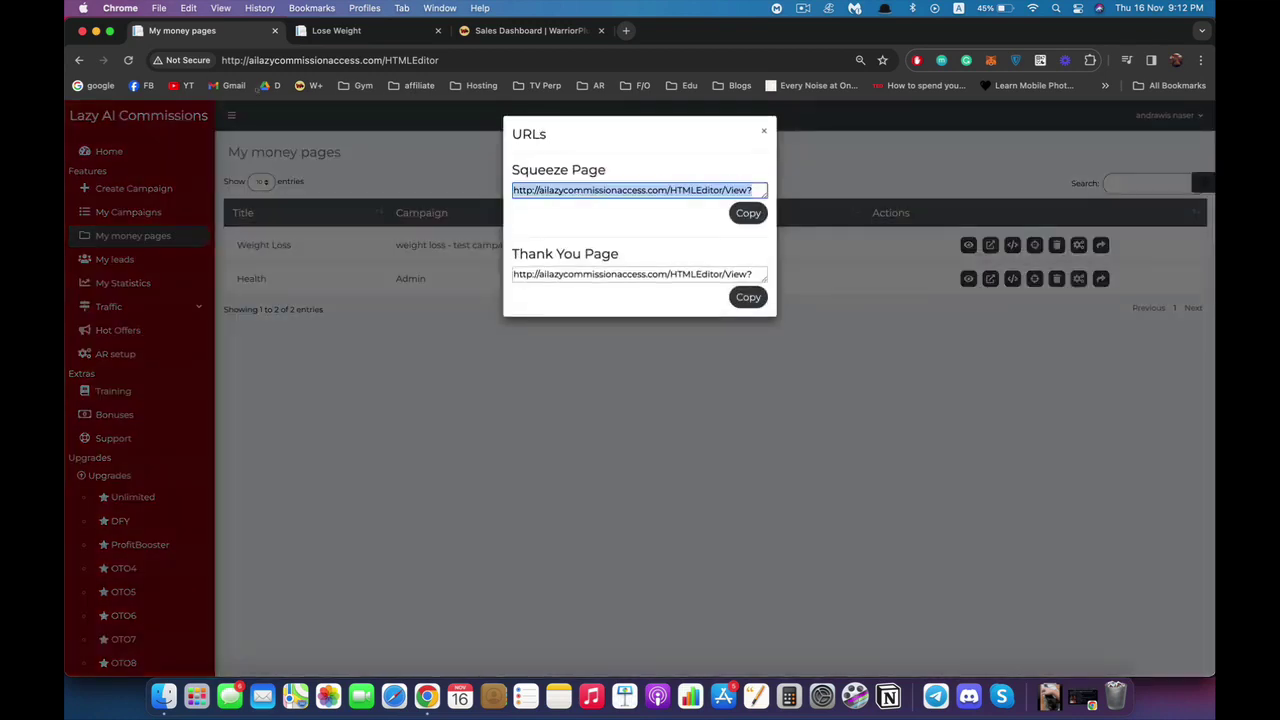
{"action": "left_click", "coordinate": [632, 274]}
{"action": "left_click", "coordinate": [763, 130]}
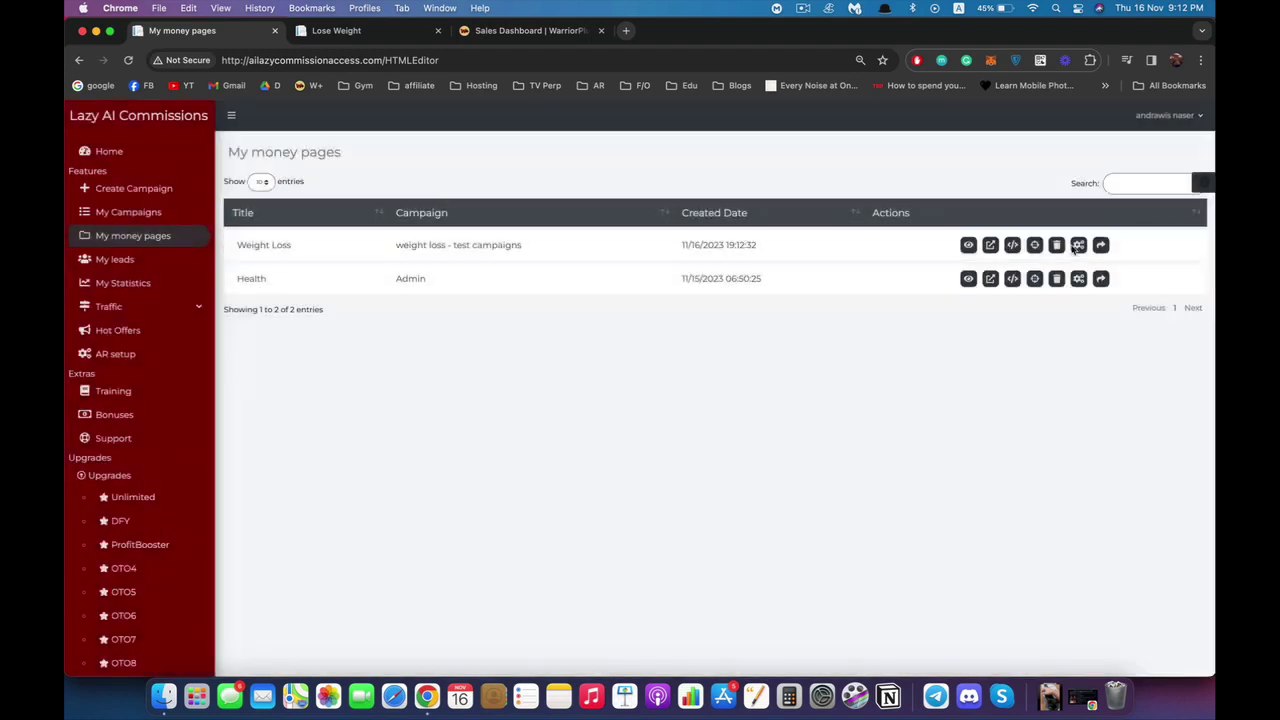
Close the Weight Loss money page settings unchanged and go to AR setup.
{"action": "left_click", "coordinate": [1078, 245]}
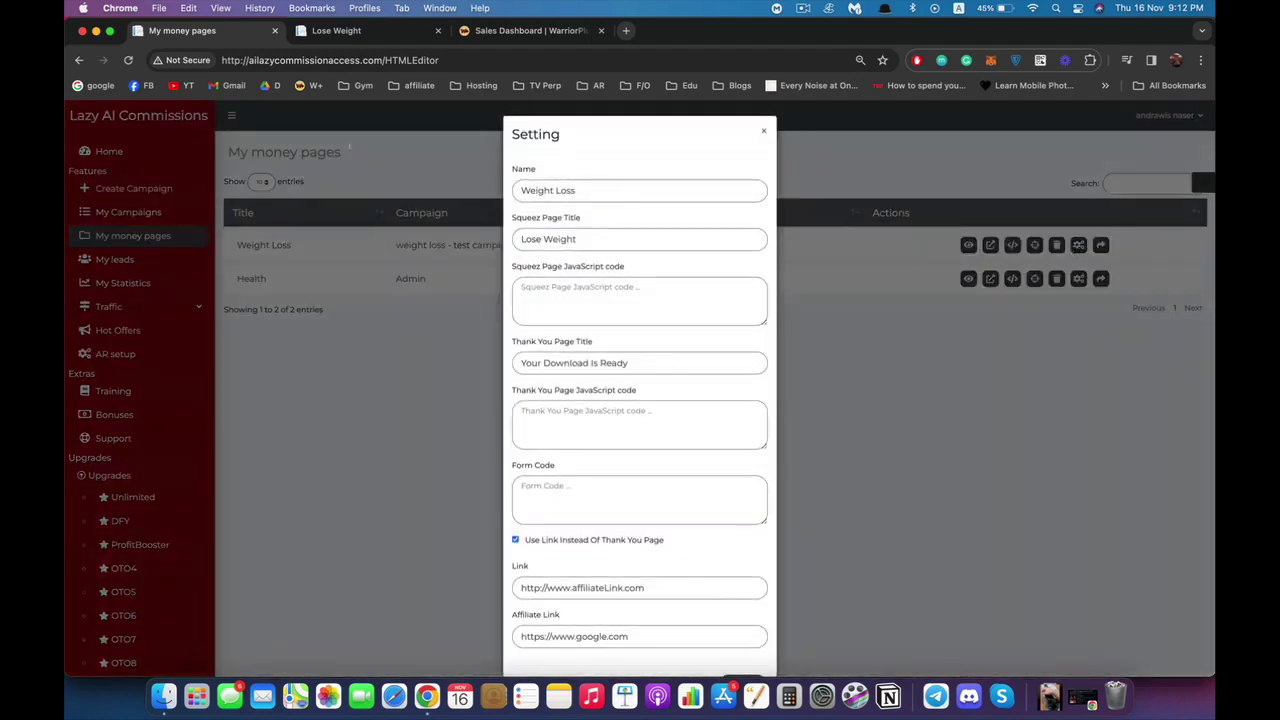
{"action": "scroll", "coordinate": [640, 400], "scroll_direction": "down", "scroll_amount": 1}
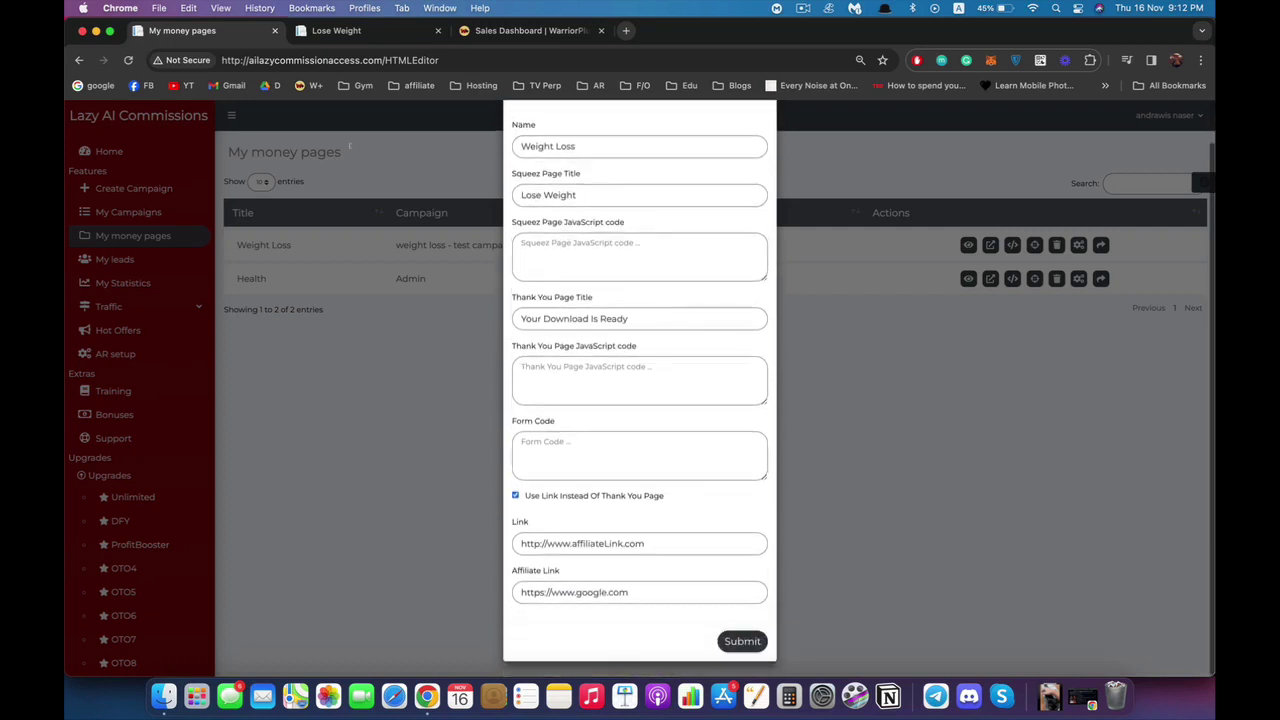
{"action": "scroll", "coordinate": [640, 400], "scroll_direction": "up", "scroll_amount": 1}
{"action": "left_click", "coordinate": [600, 300]}
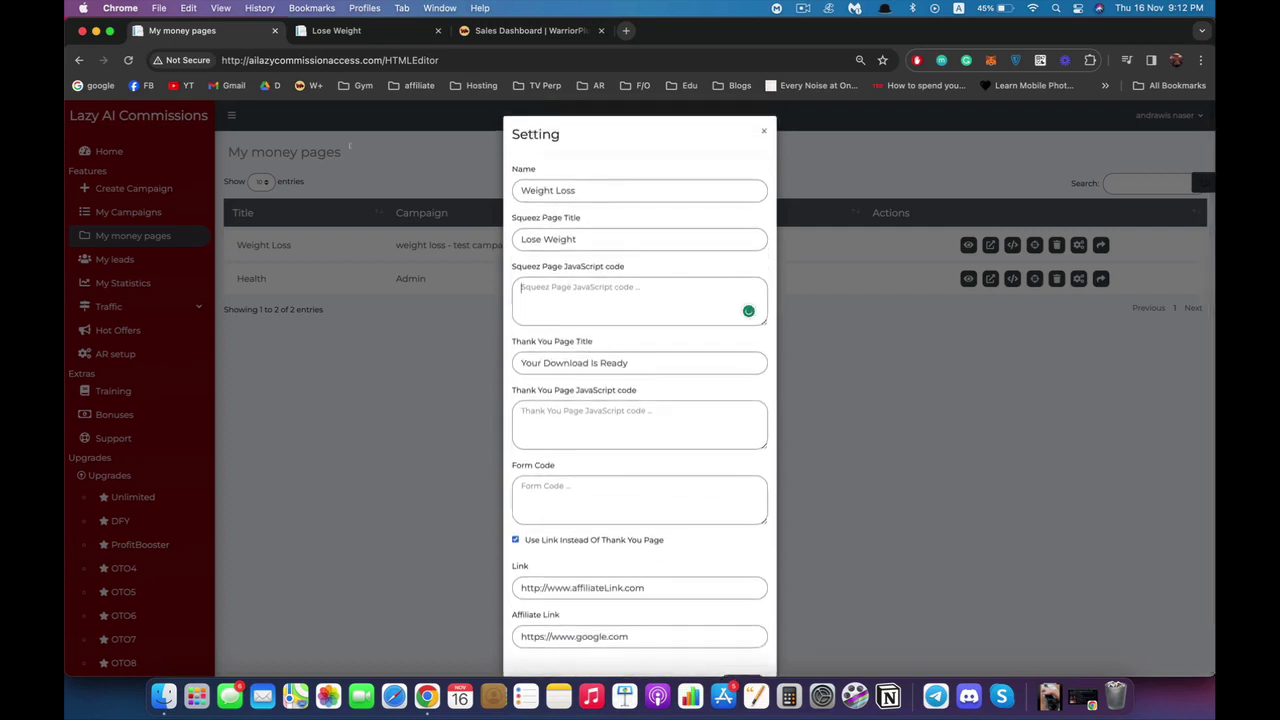
{"action": "left_click", "coordinate": [450, 197]}
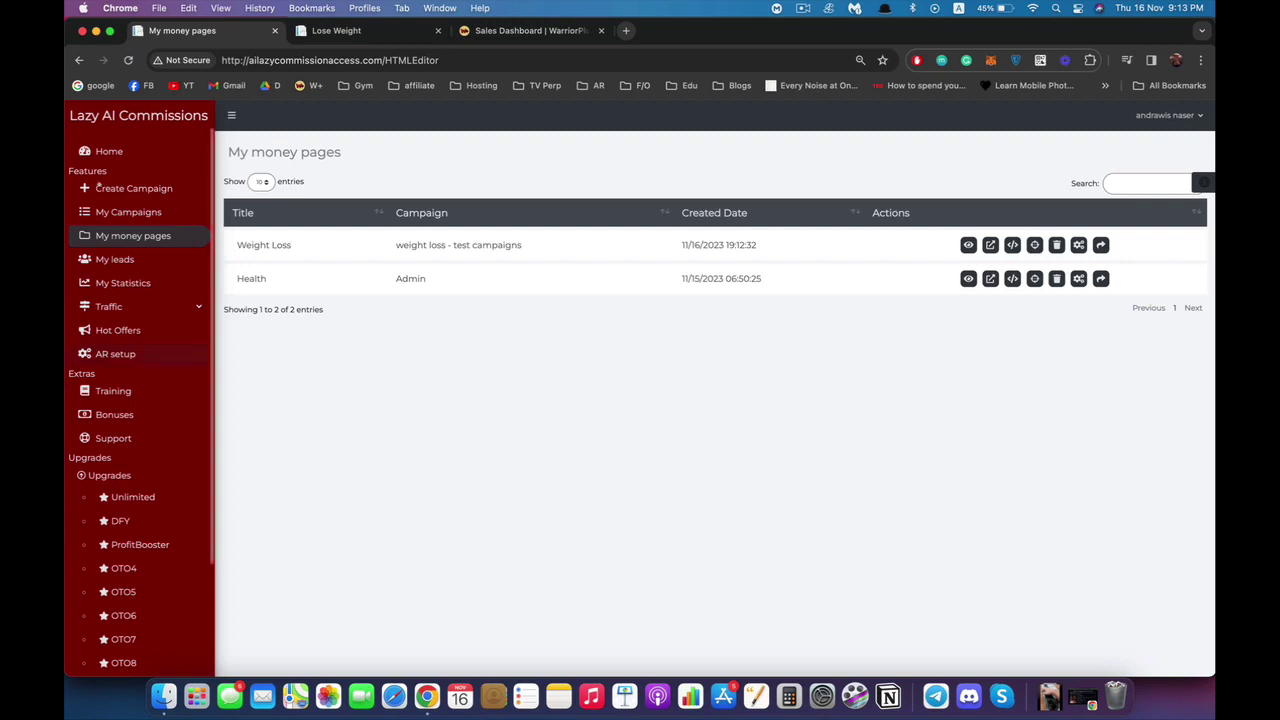
{"action": "left_click", "coordinate": [115, 354]}
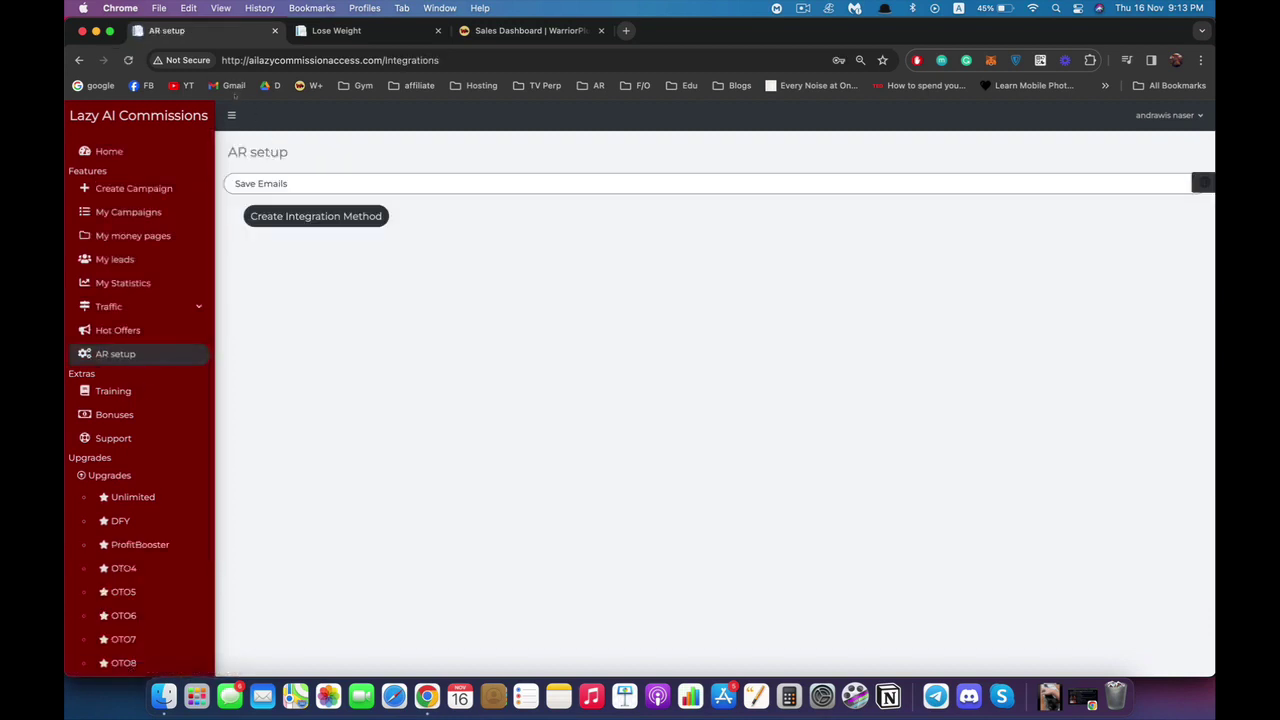
Choose Getresponse as the Save Emails autoresponder integration.
{"action": "left_click", "coordinate": [560, 184]}
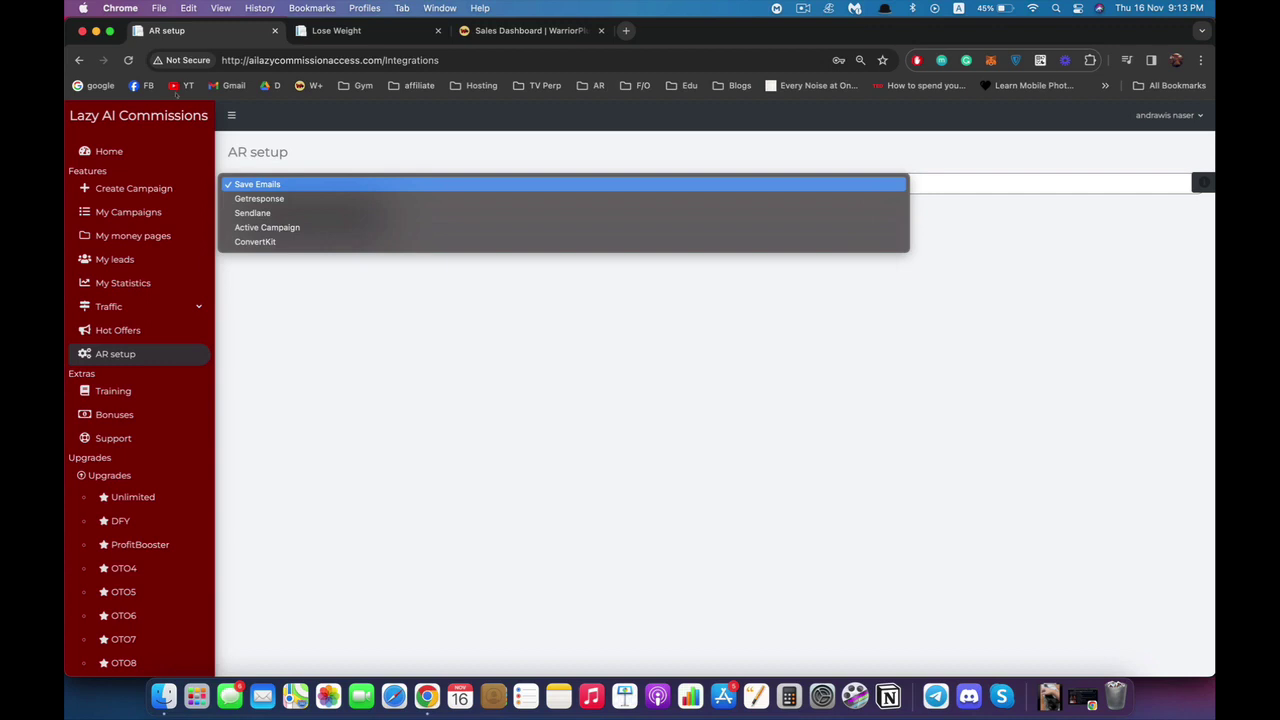
{"action": "key", "text": "Down"}
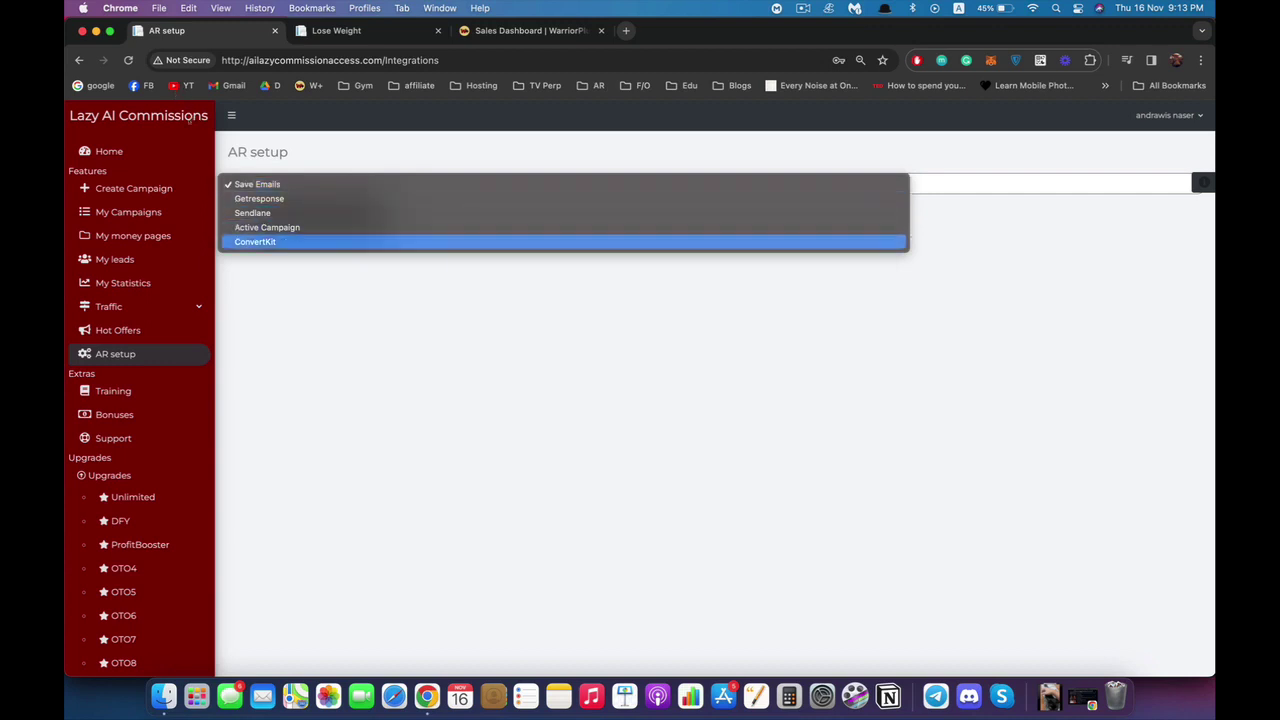
{"action": "key", "text": "Up"}
{"action": "key", "text": "Up"}
{"action": "key", "text": "Up"}
{"action": "key", "text": "Down"}
{"action": "key", "text": "Down"}
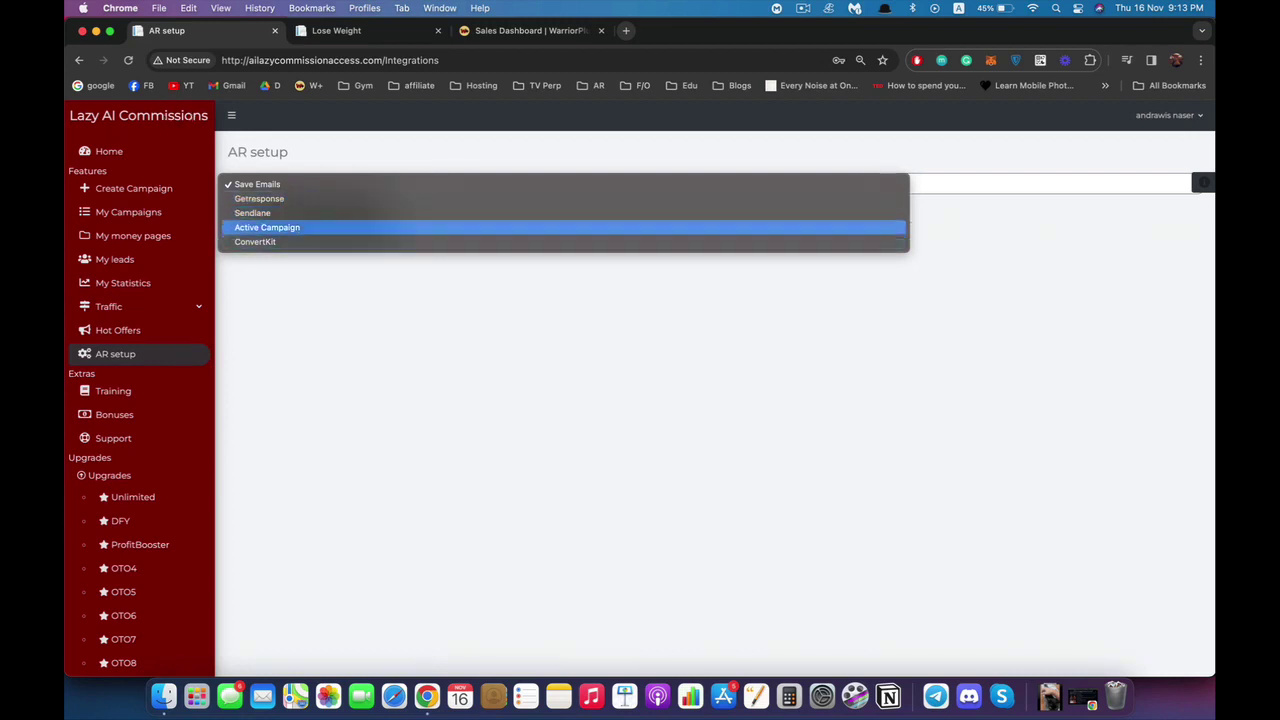
{"action": "key", "text": "Up"}
{"action": "key", "text": "Up"}
{"action": "key", "text": "Down"}
{"action": "key", "text": "Down"}
{"action": "key", "text": "Down"}
{"action": "key", "text": "Up"}
{"action": "key", "text": "Up"}
{"action": "key", "text": "Up"}
{"action": "key", "text": "Return"}
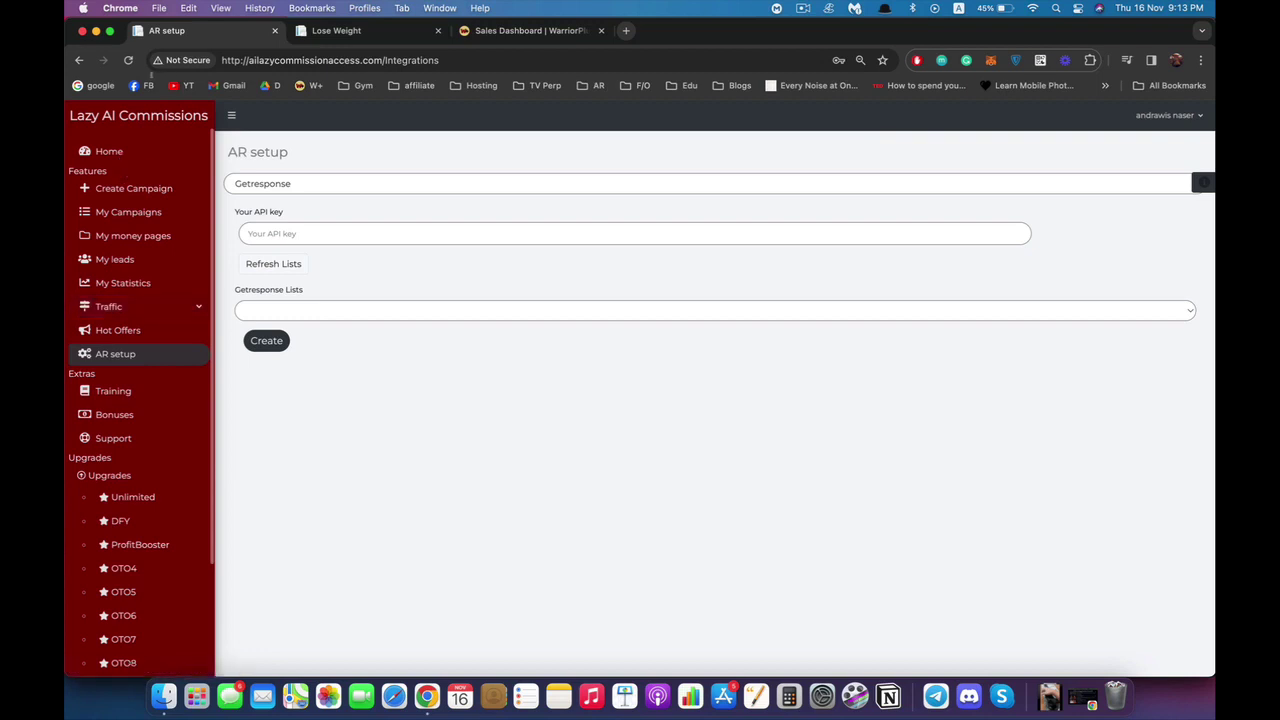
Clear the stray heading selection and expand the Traffic sidebar section.
{"action": "left_click_drag", "start_coordinate": [289, 152], "coordinate": [237, 152]}
{"action": "left_click", "coordinate": [238, 152]}
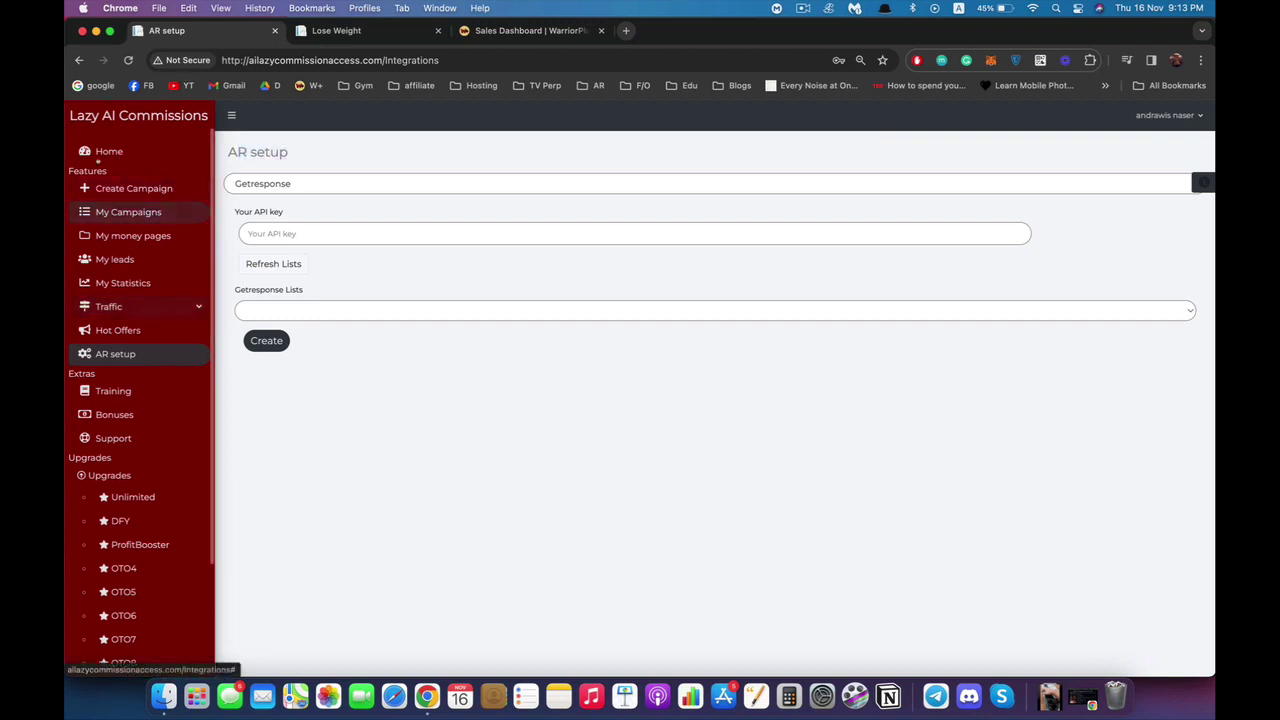
{"action": "left_click", "coordinate": [108, 306]}
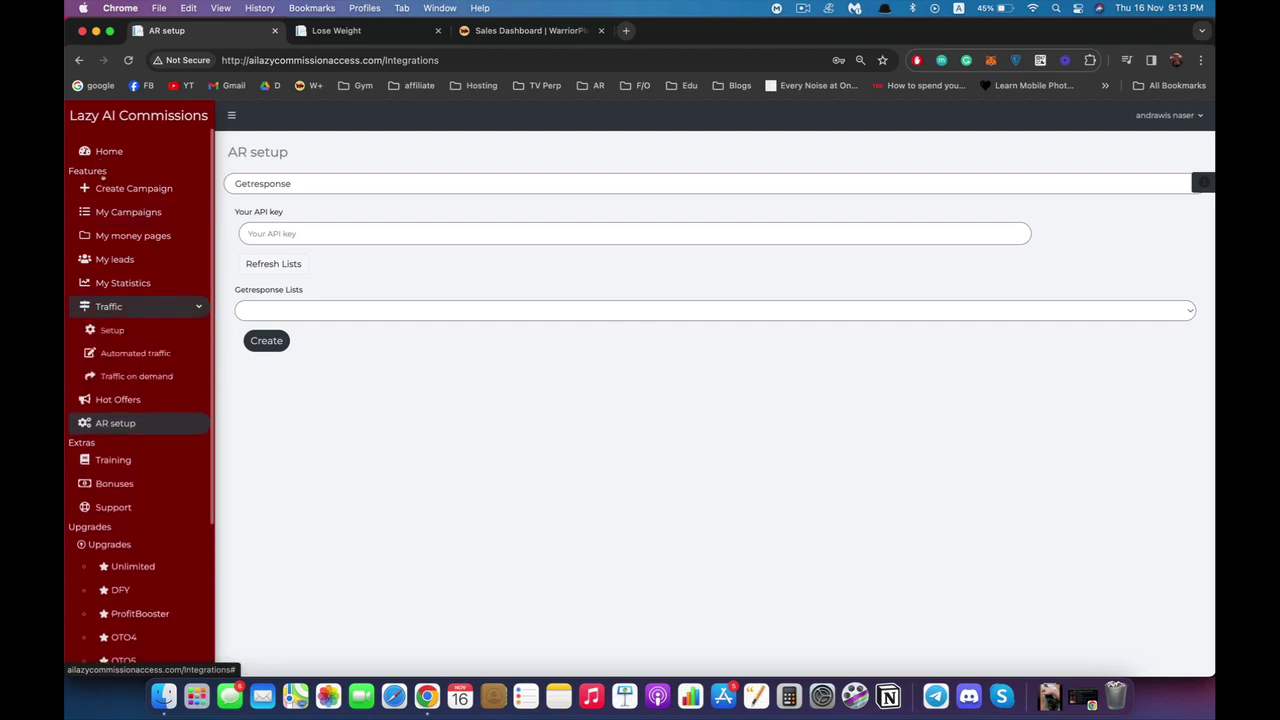
Save a twitter account with username test and its password, then go to Automated traffic.
{"action": "left_click", "coordinate": [112, 330]}
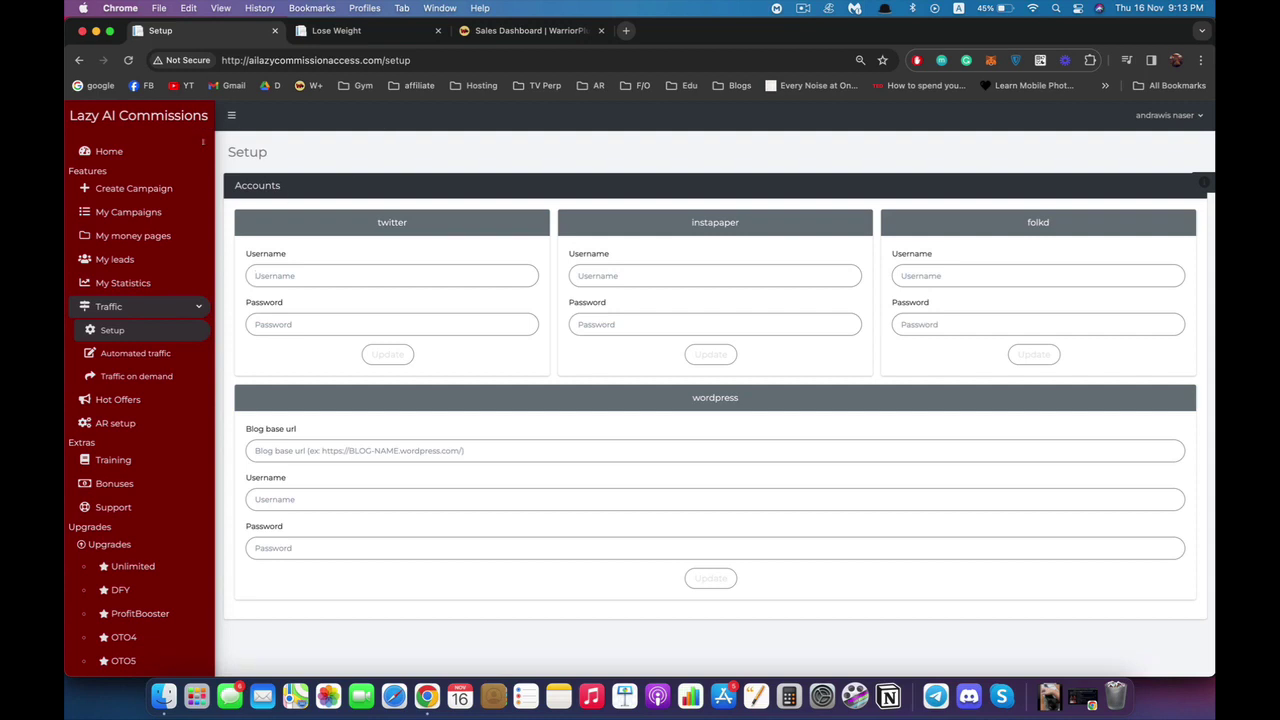
{"action": "type", "text": "test"}
{"action": "key", "text": "Tab"}
{"action": "type", "text": "test"}
{"action": "key", "text": "Return"}
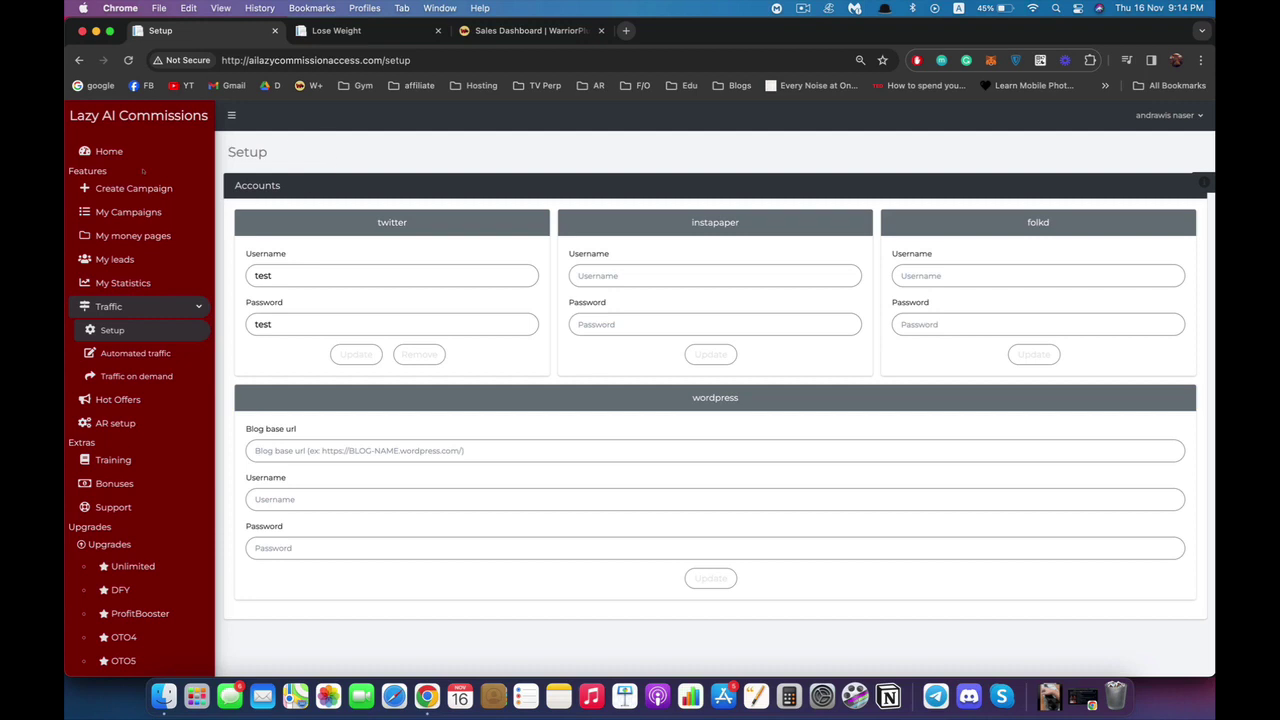
{"action": "left_click", "coordinate": [108, 176]}
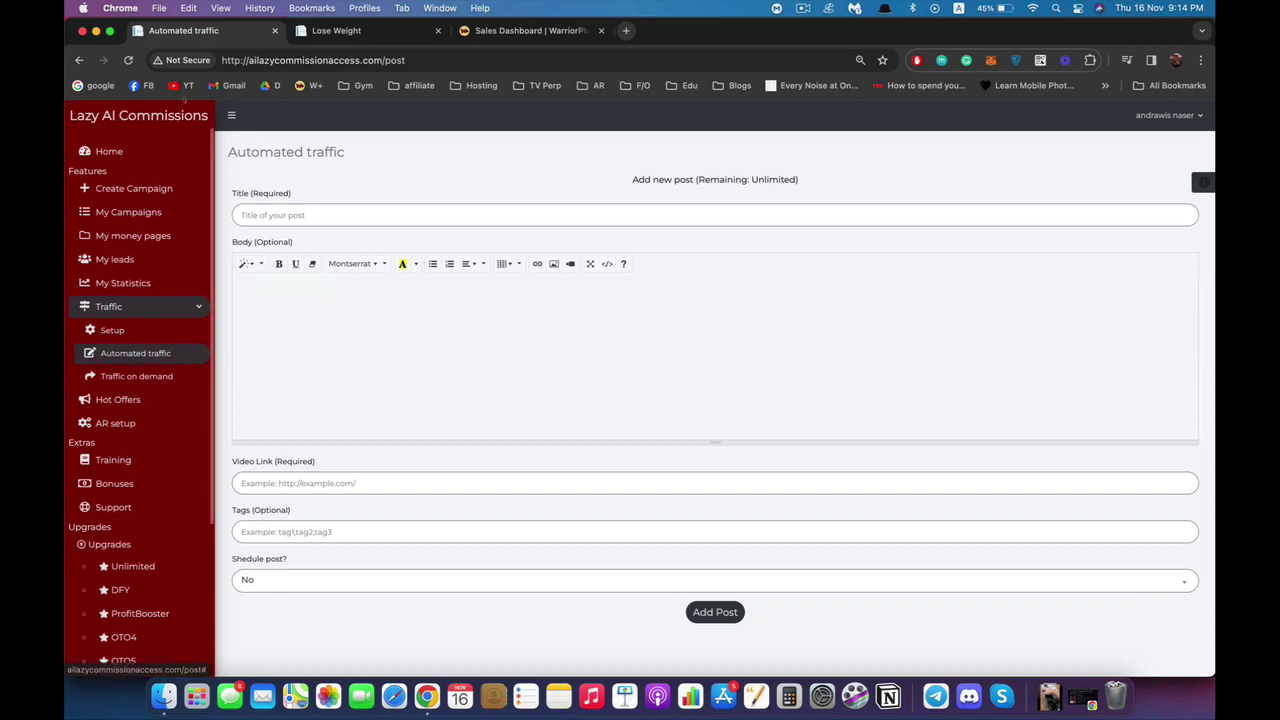
Title the post 'This is how I lost 10 pounds' with body 'this is how i lost weight'.
{"action": "key", "text": "Down"}
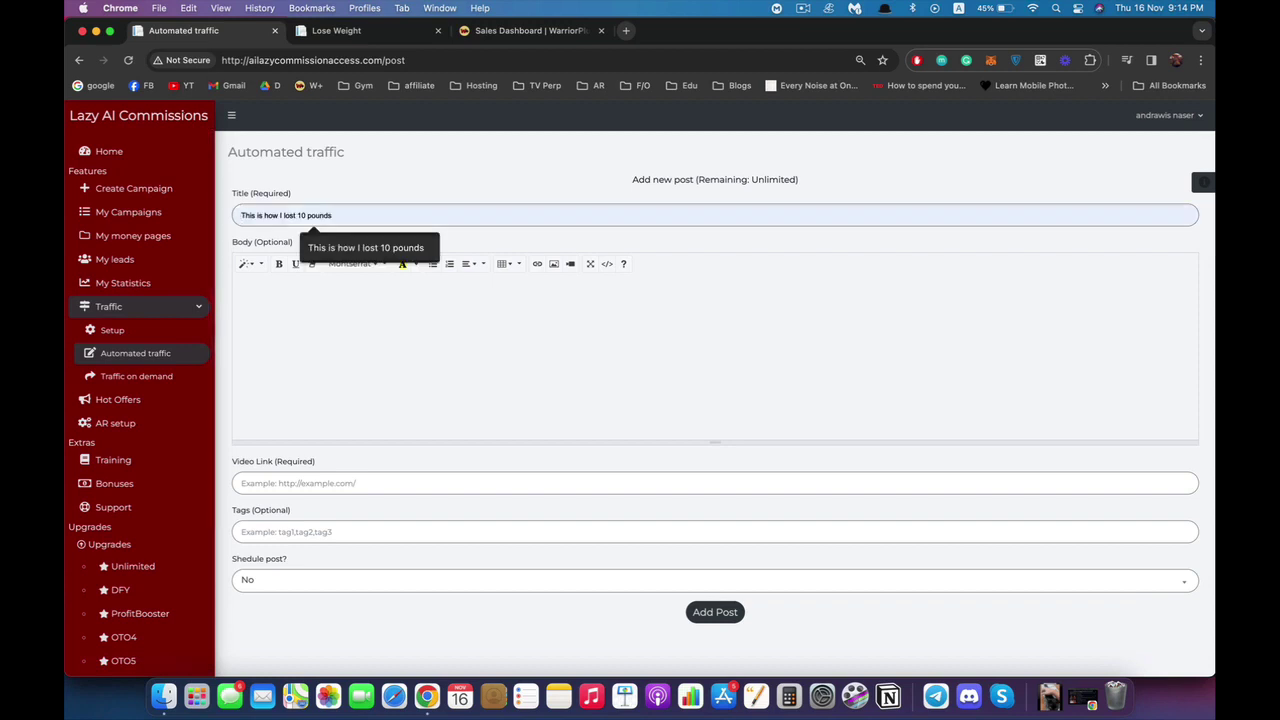
{"action": "key", "text": "Return"}
{"action": "key", "text": "Tab"}
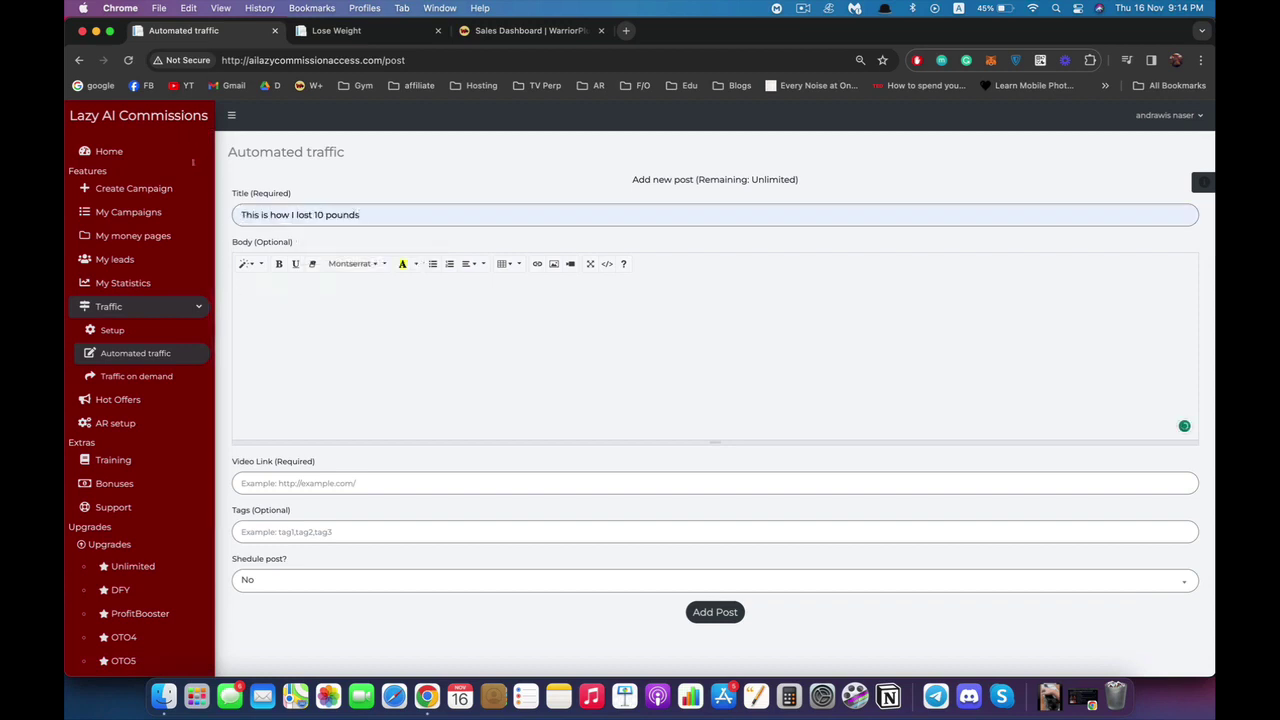
{"action": "type", "text": "this is how i lost weigh"}
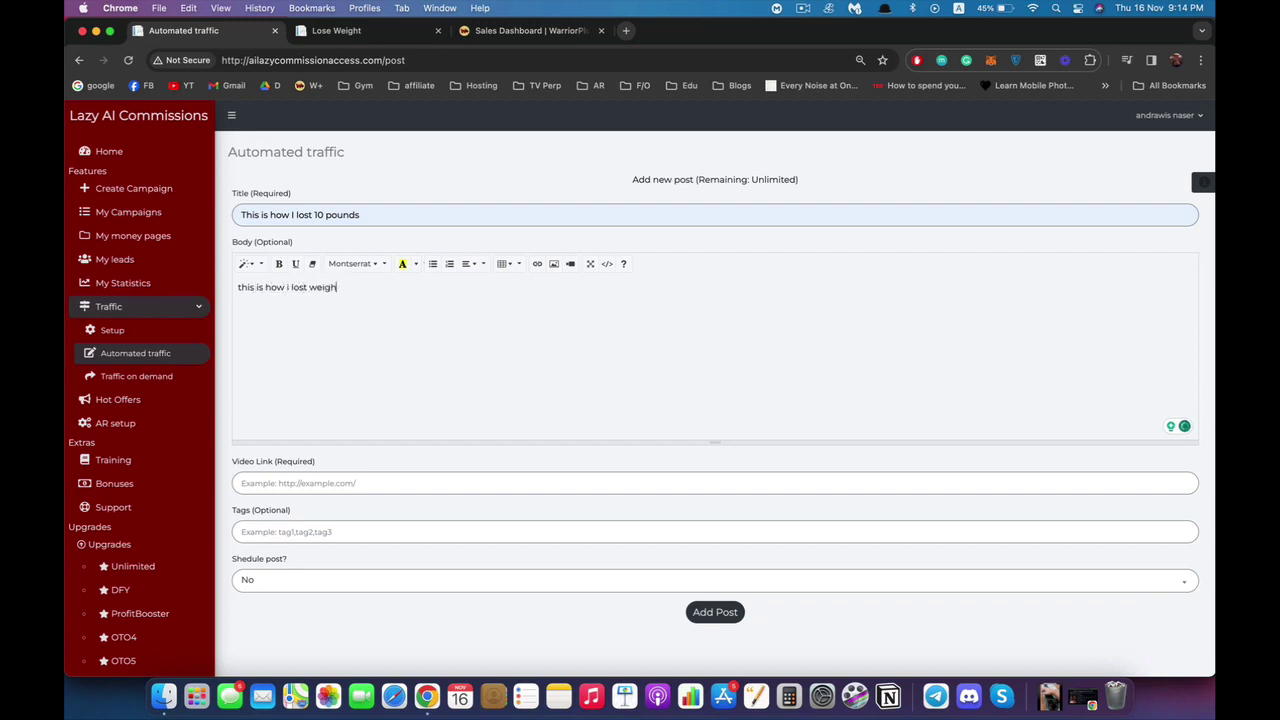
{"action": "type", "text": "t"}
{"action": "left_click", "coordinate": [330, 483]}
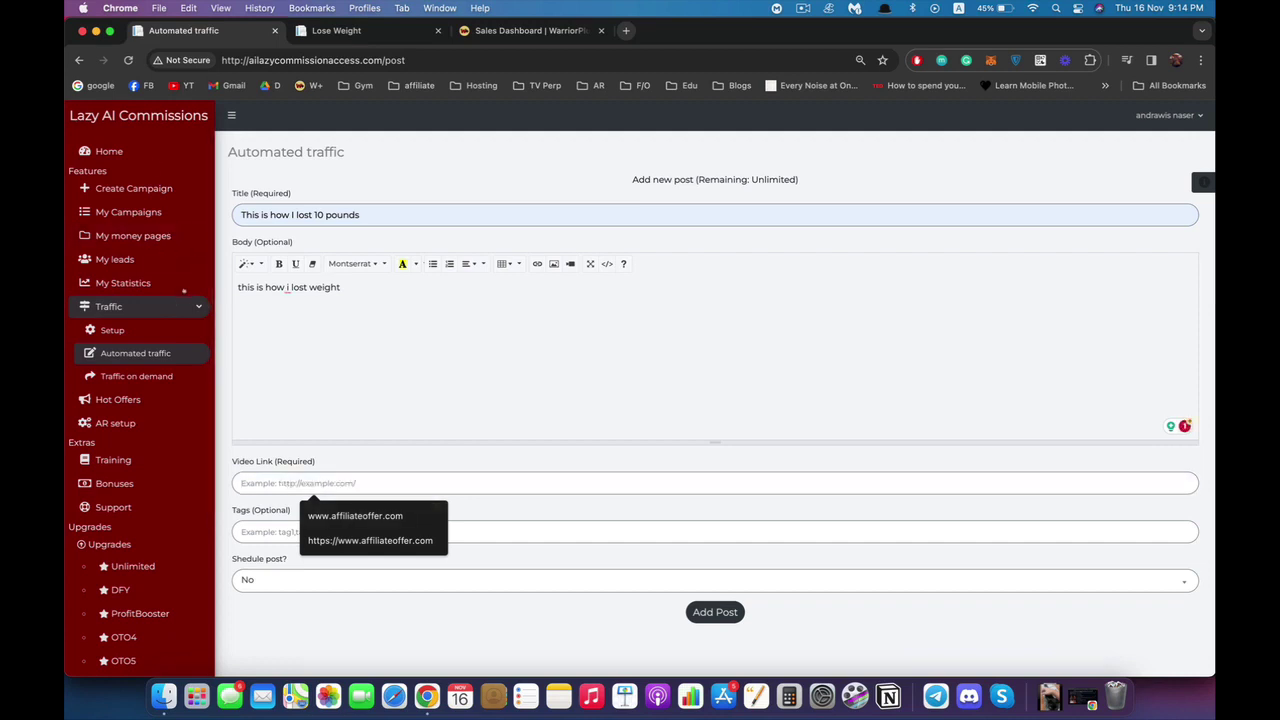
Set Shedule post? to Yes, then back to No, and open the Traffic on demand page.
{"action": "key", "text": "Tab"}
{"action": "key", "text": "Tab"}
{"action": "key", "text": "Down"}
{"action": "key", "text": "Up"}
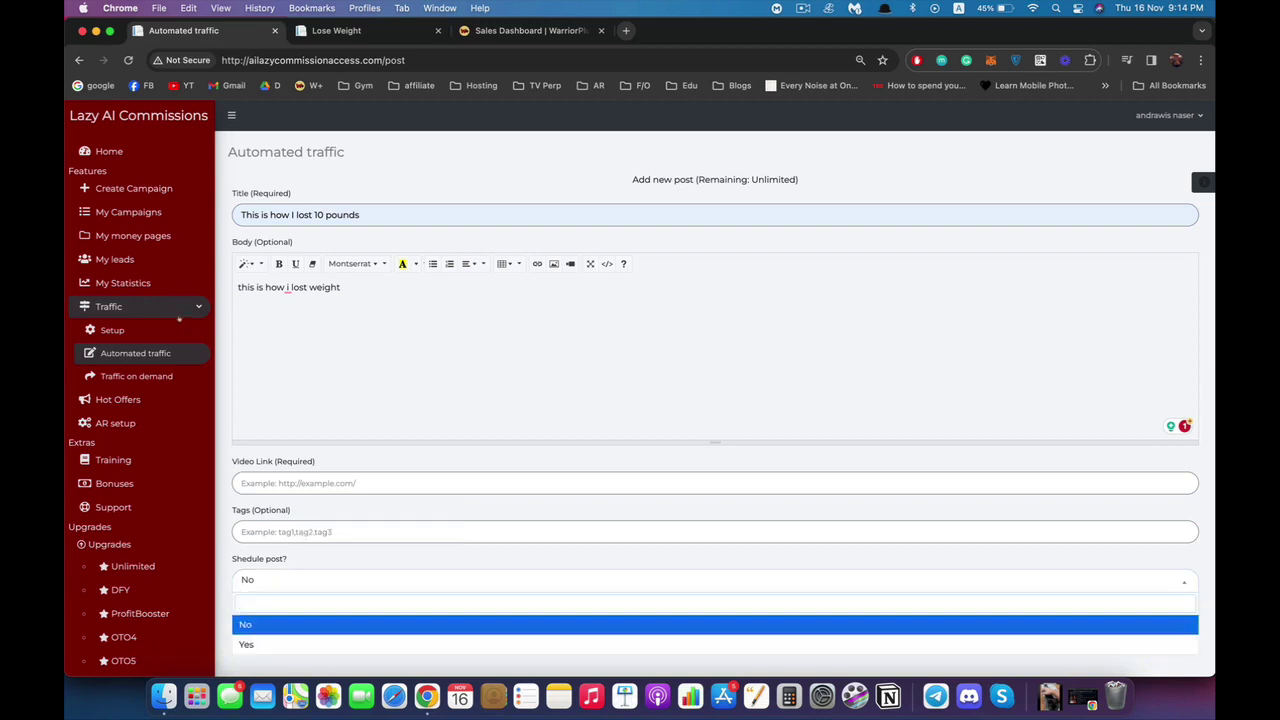
{"action": "key", "text": "Down"}
{"action": "key", "text": "Return"}
{"action": "key", "text": "Tab"}
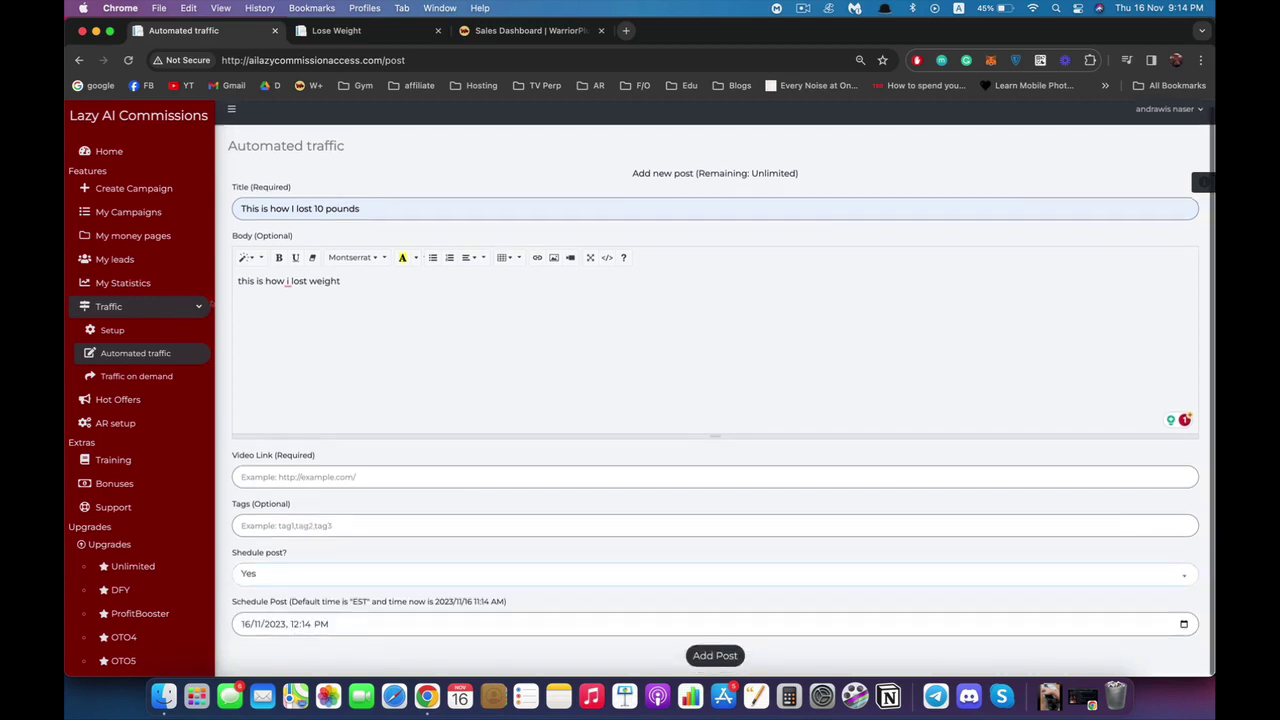
{"action": "key", "text": "shift+Tab"}
{"action": "key", "text": "Down"}
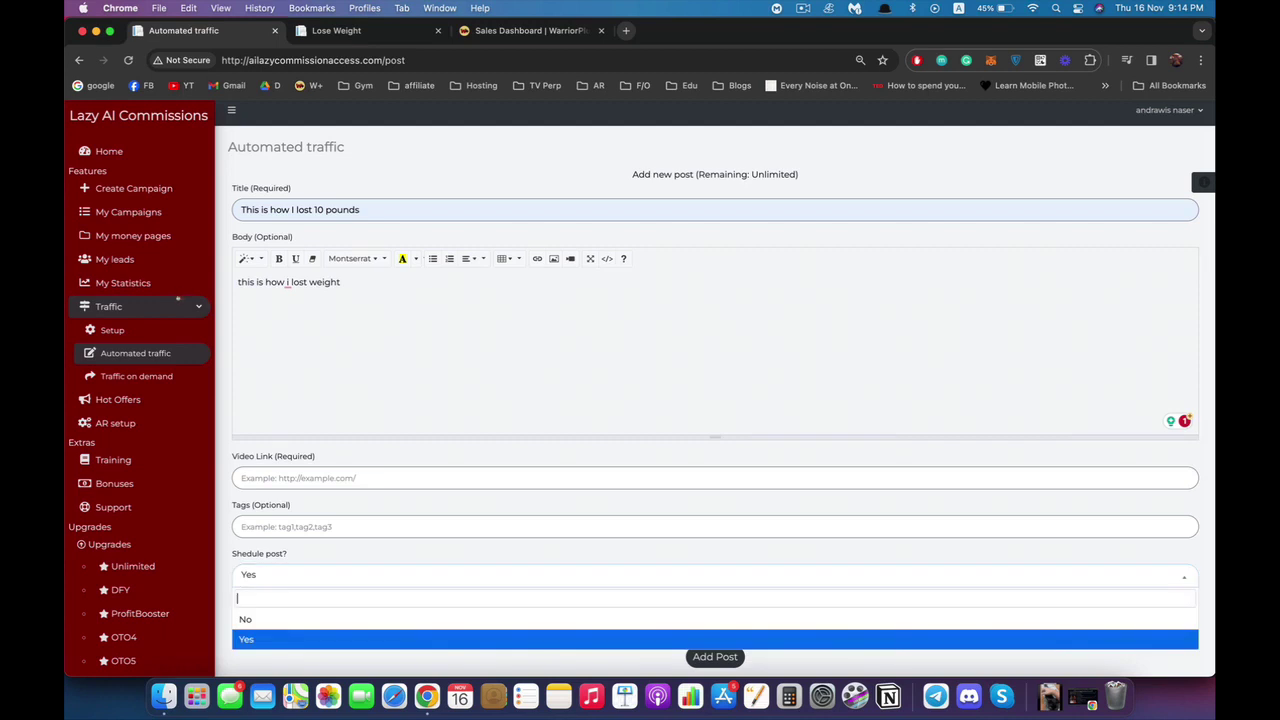
{"action": "key", "text": "Up"}
{"action": "key", "text": "Return"}
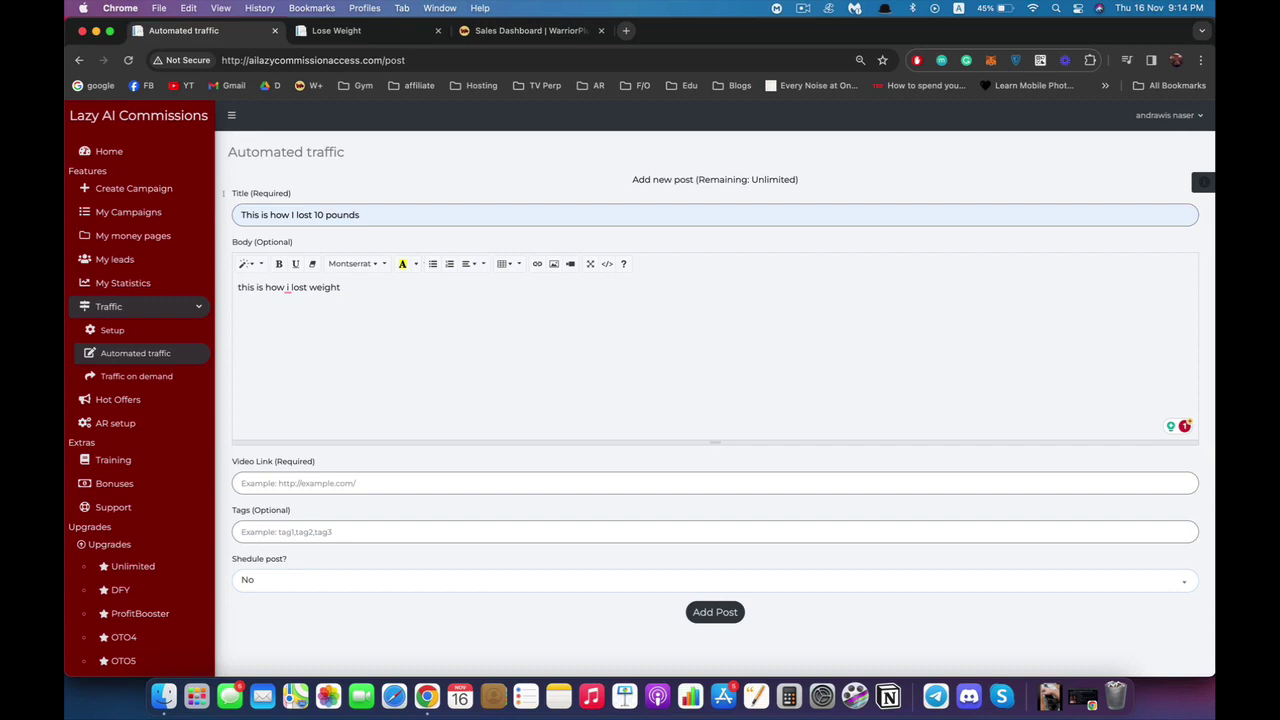
{"action": "left_click", "coordinate": [134, 376]}
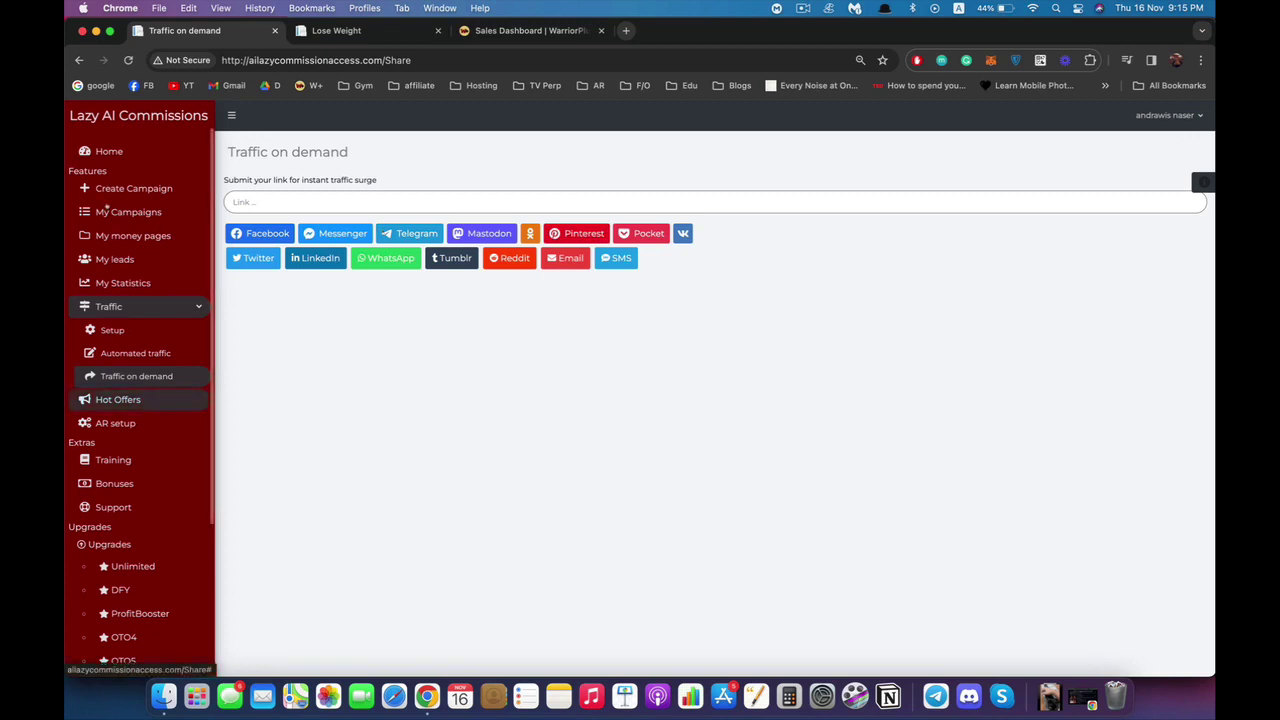
On the Hot Offers page, browse the networks CPA offers and WarriorPlus, ending on WarriorPlus.
{"action": "left_click", "coordinate": [107, 206]}
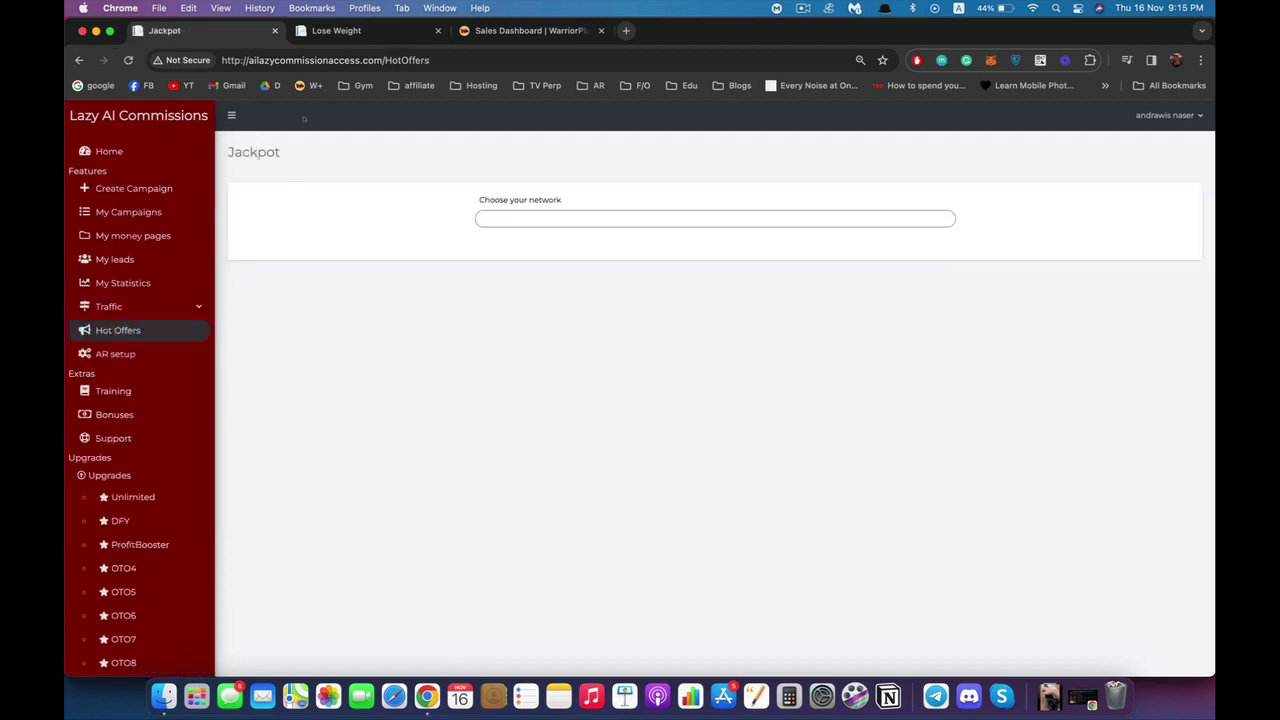
{"action": "key", "text": "Down"}
{"action": "key", "text": "Down"}
{"action": "key", "text": "Up"}
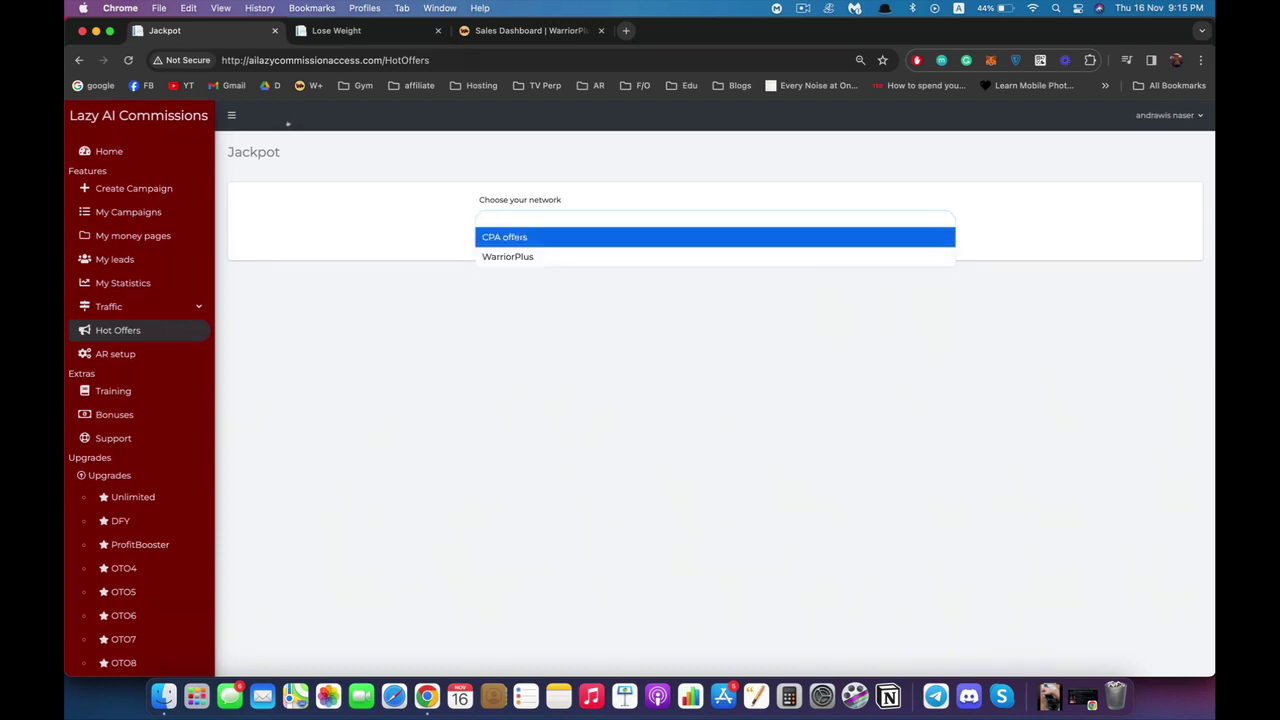
{"action": "key", "text": "Down"}
{"action": "key", "text": "Up"}
{"action": "key", "text": "Down"}
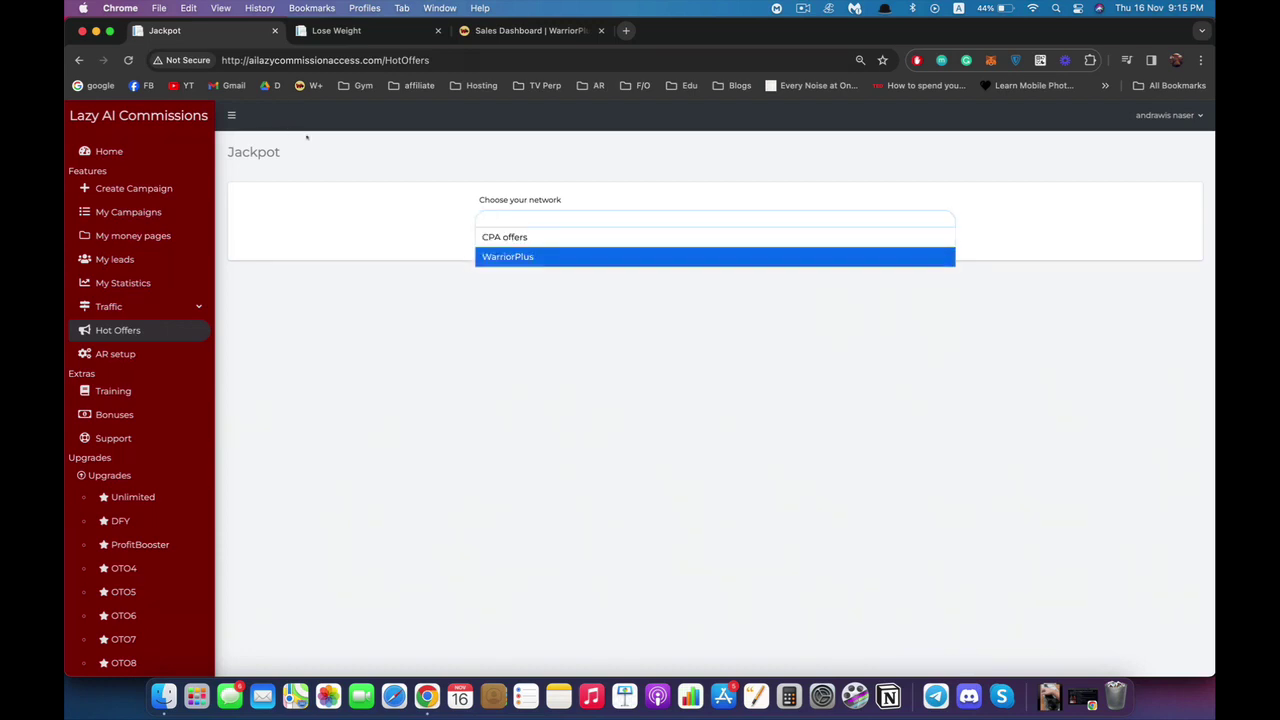